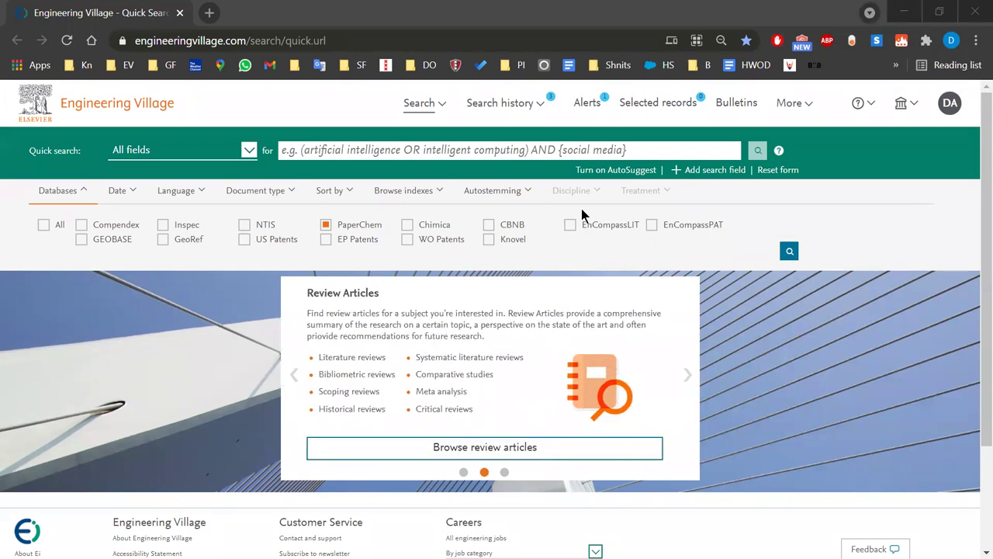
Step: Try selecting all databases at once, clear the selection, and select only PaperChem again
click(43, 227)
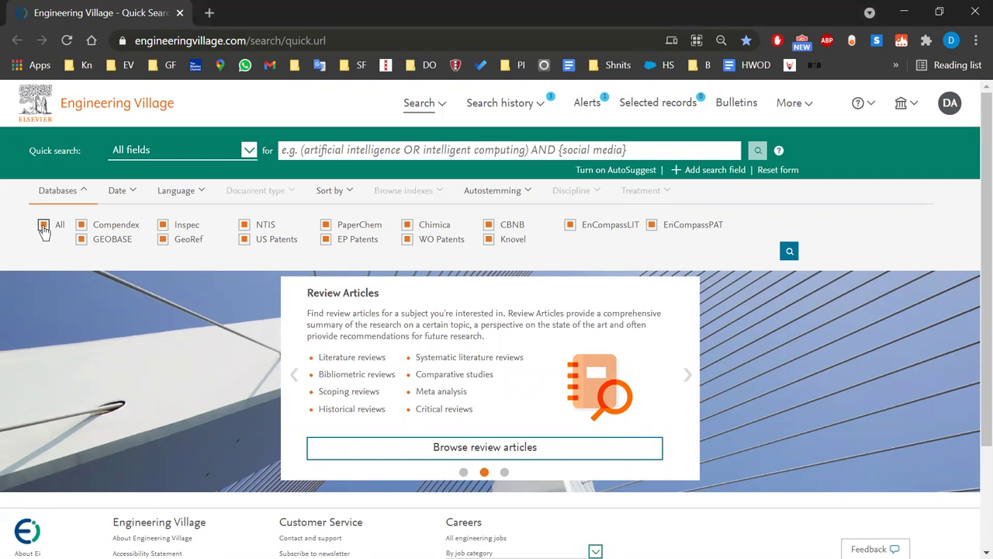
click(44, 226)
click(325, 226)
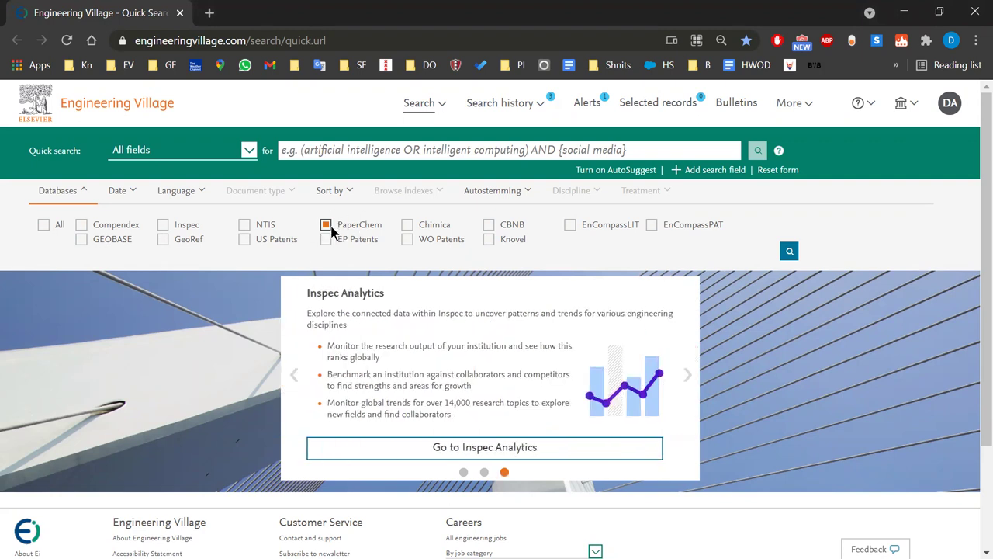
Step: Run a quick search across all fields in PaperChem for "strength loss"
click(418, 150)
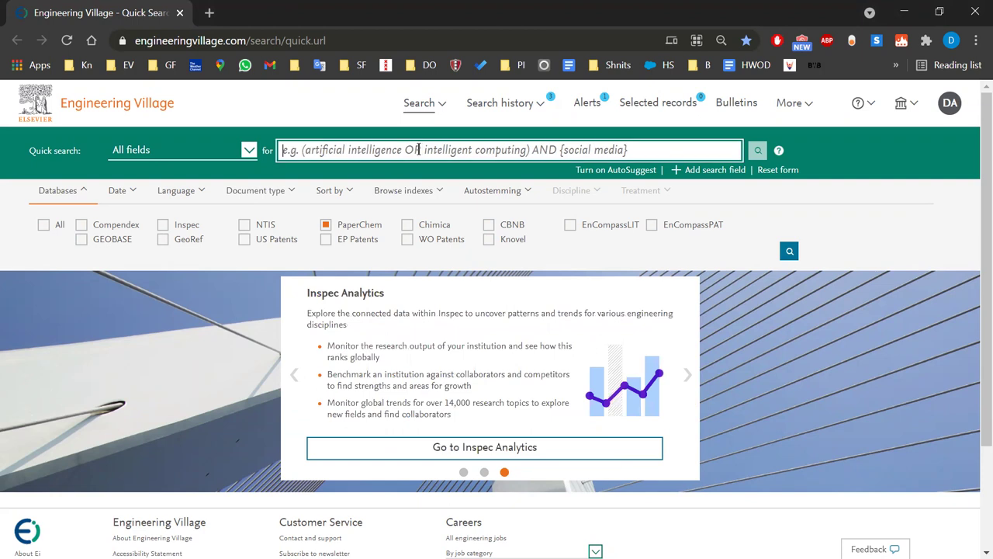
click(369, 135)
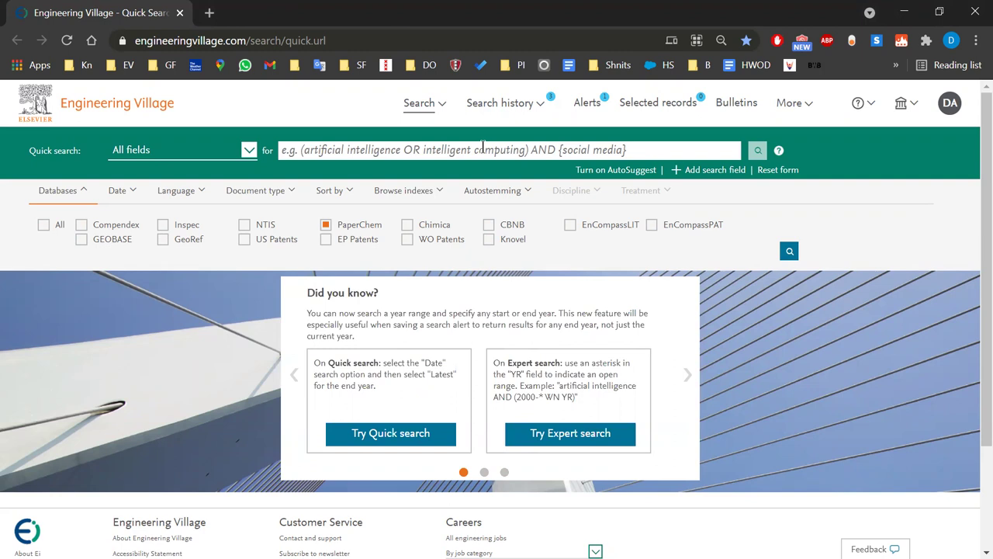
click(482, 146)
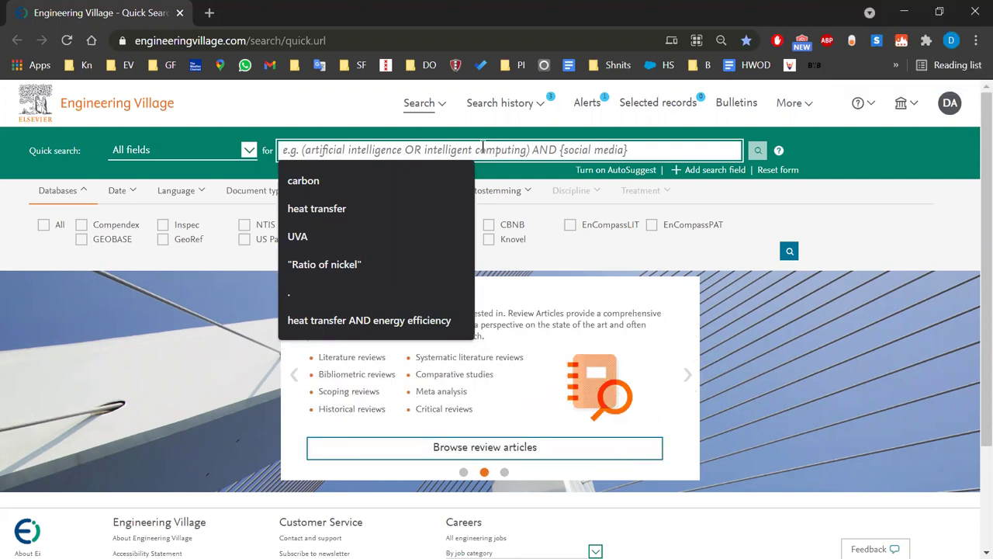
text(al)
key(BackSpace)
key(BackSpace)
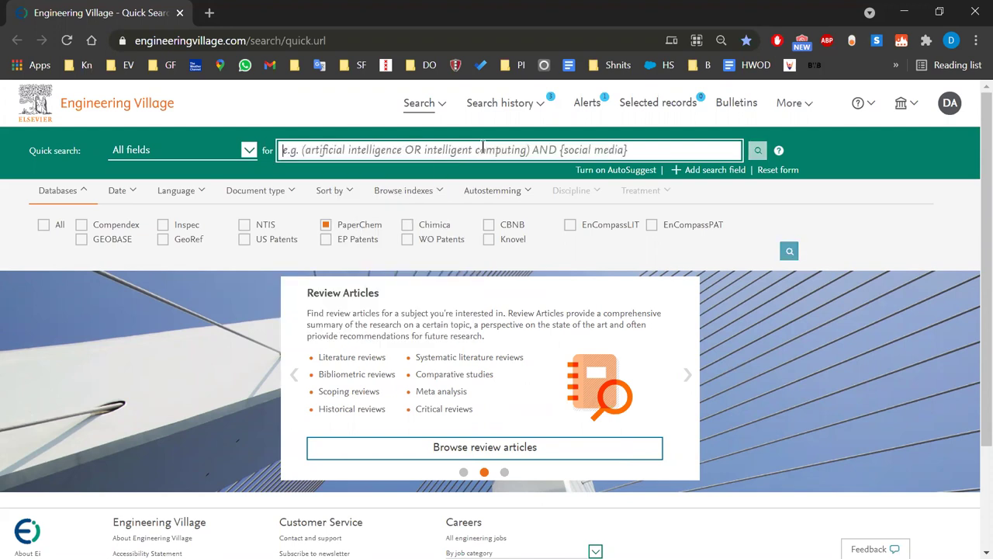
text(strength loss)
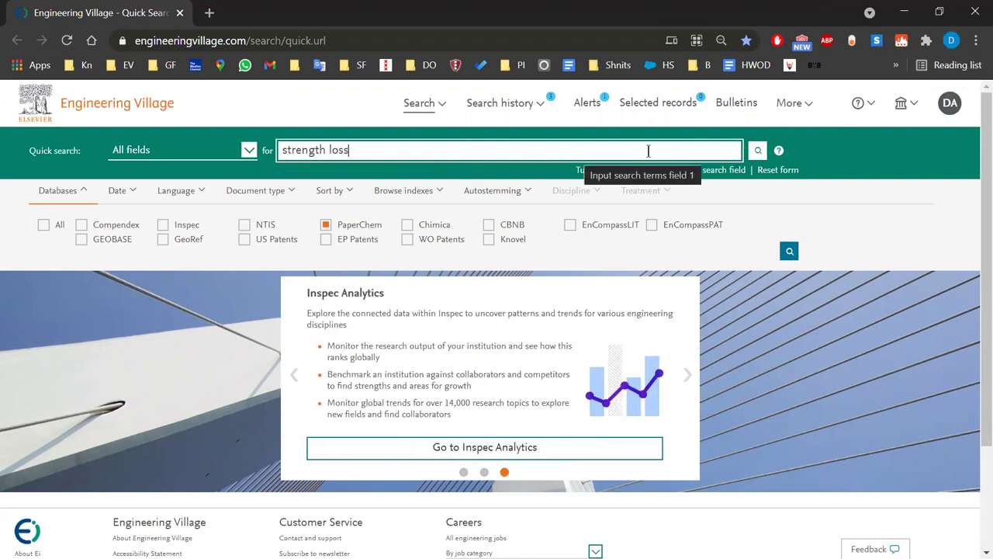
click(758, 153)
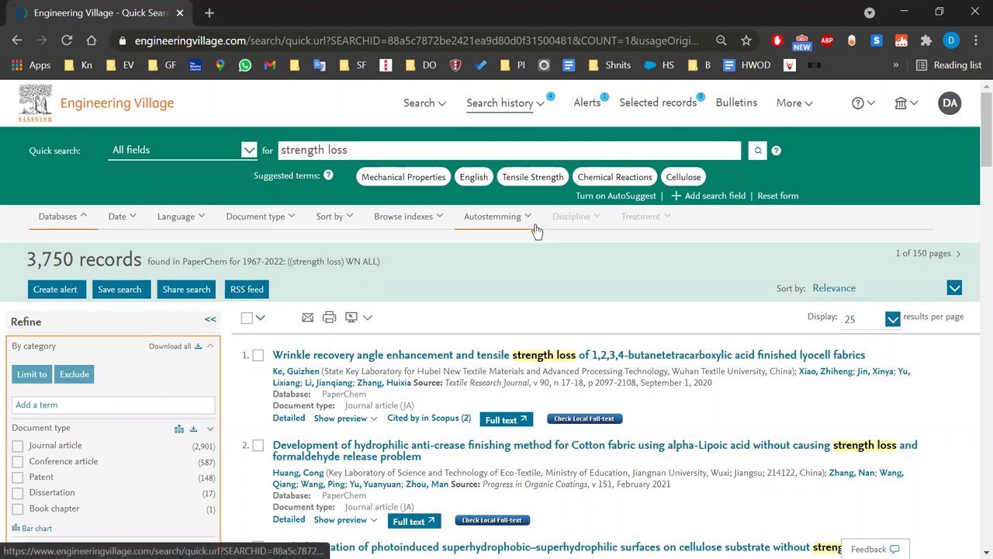
Step: Examine the date, language and document type limits available for the quick search
click(132, 219)
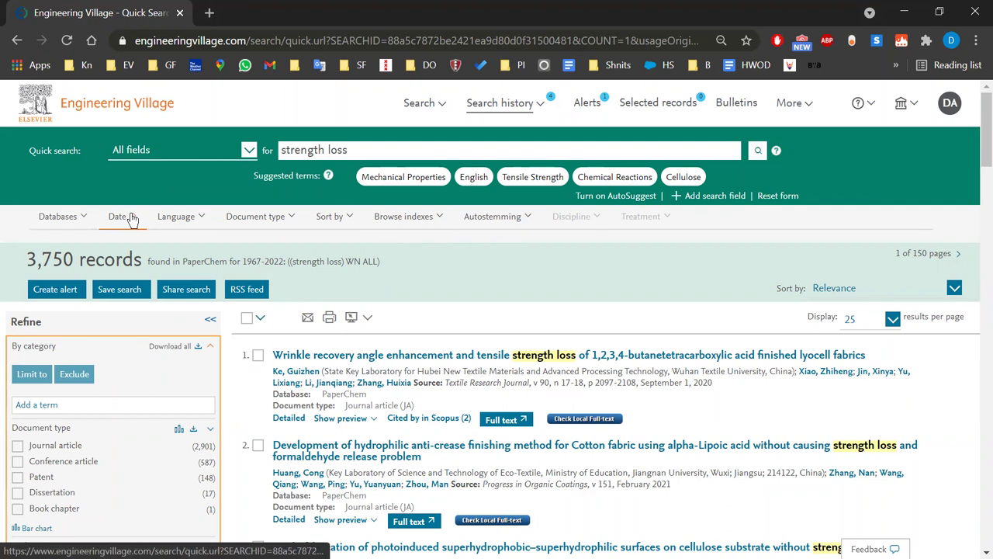
click(132, 219)
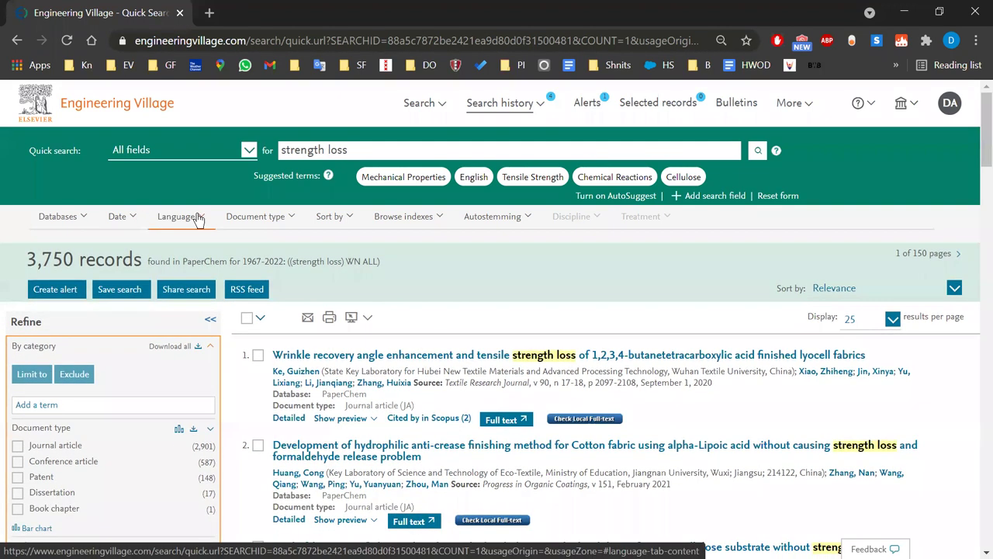
click(198, 220)
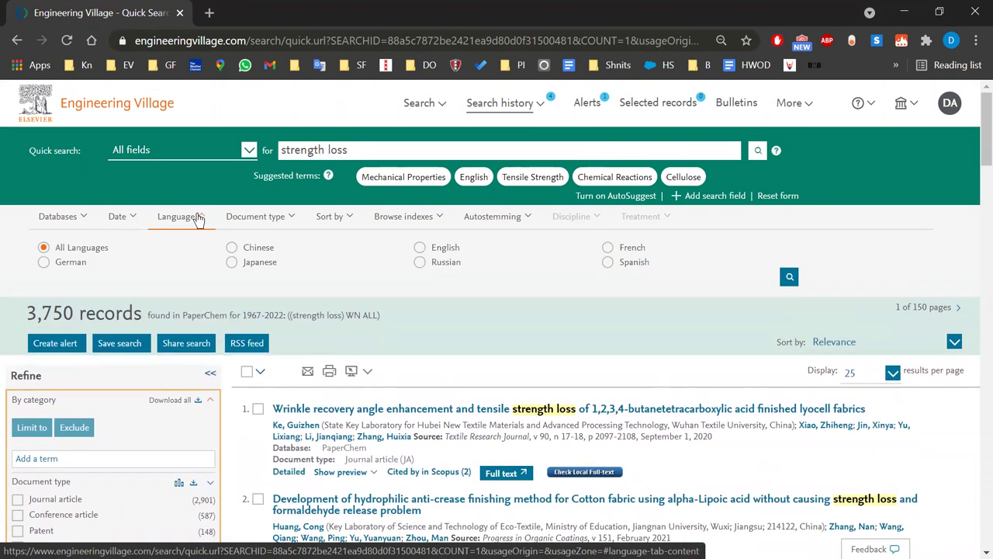
click(198, 220)
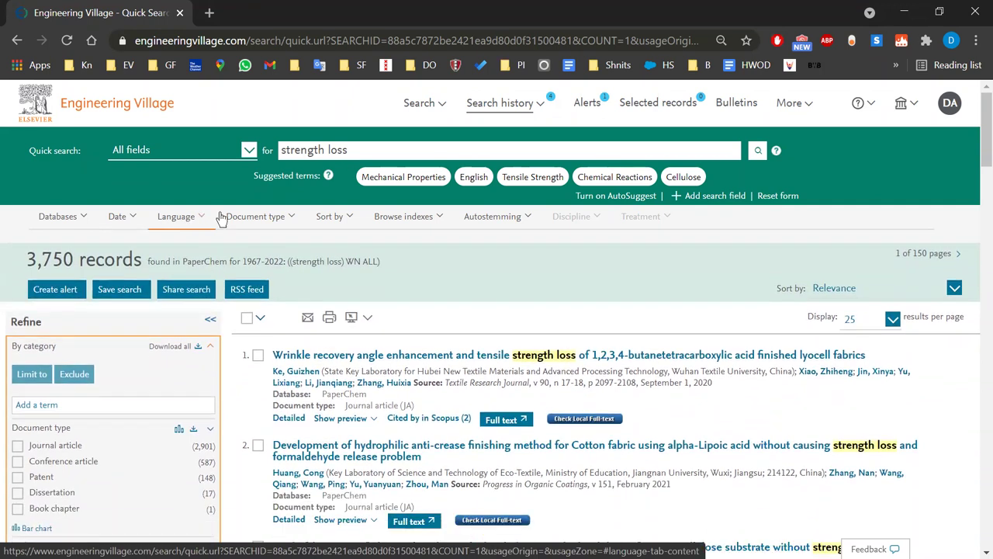
click(279, 219)
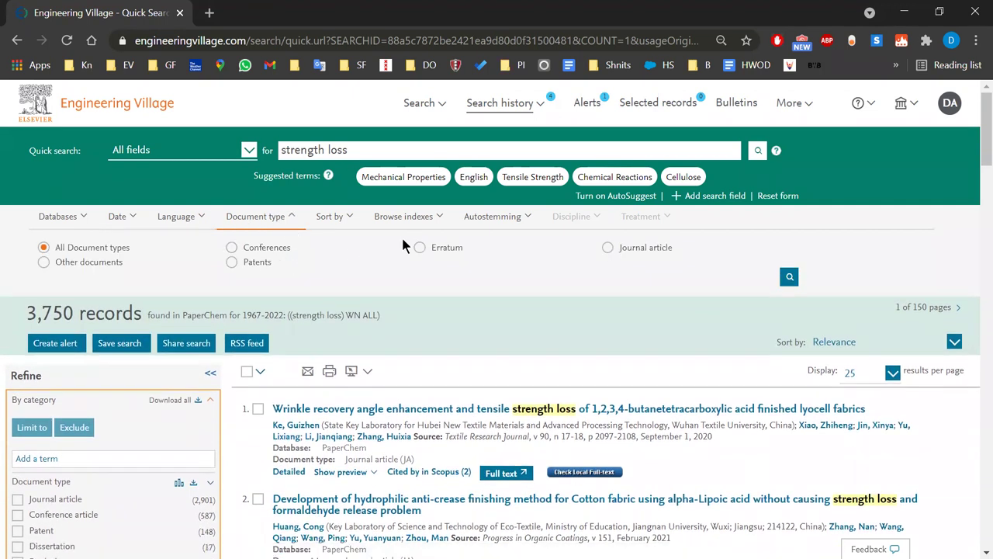
click(297, 220)
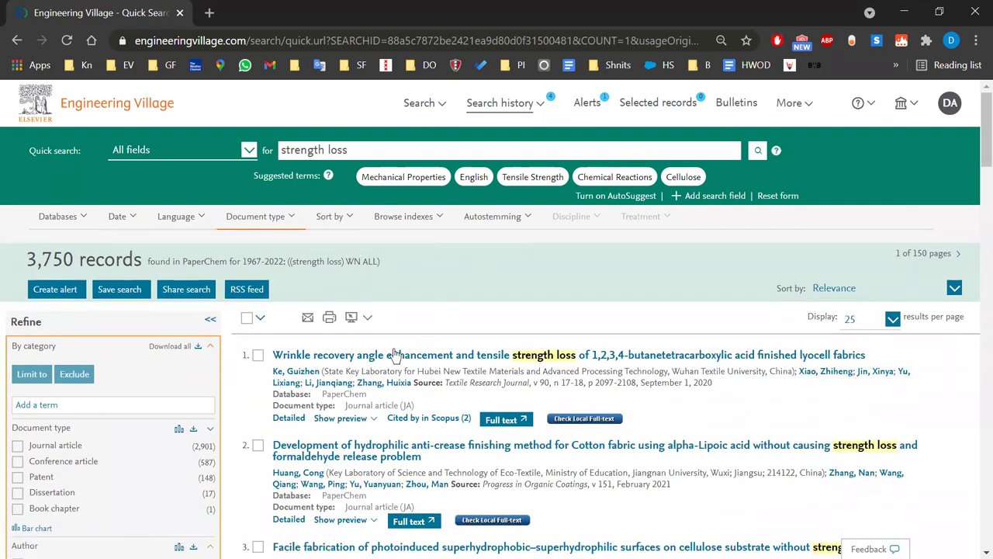
Step: Look through the Refine categories beside the results, trying out the Conference article checkbox and the field for adding a term
scroll(239, 365, down, 1)
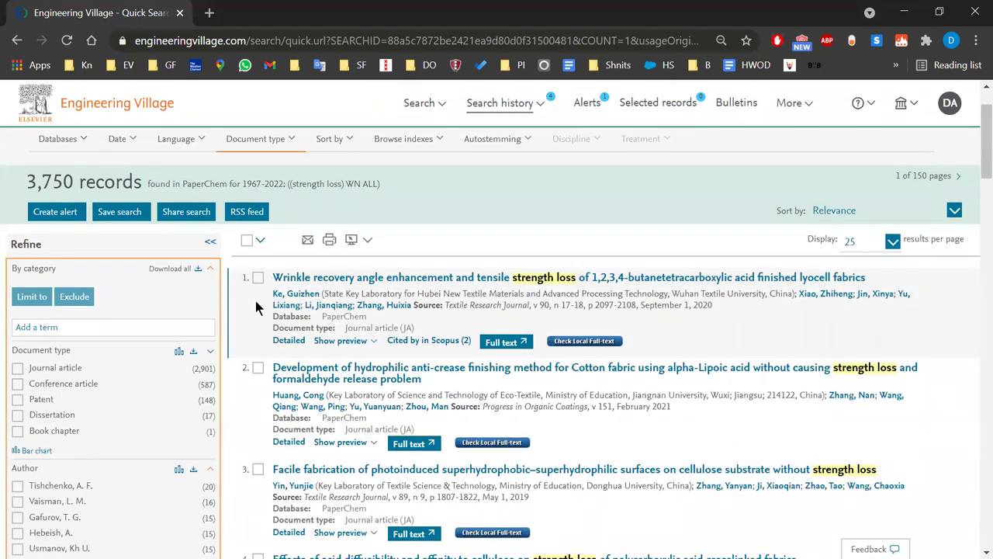
scroll(98, 359, down, 1)
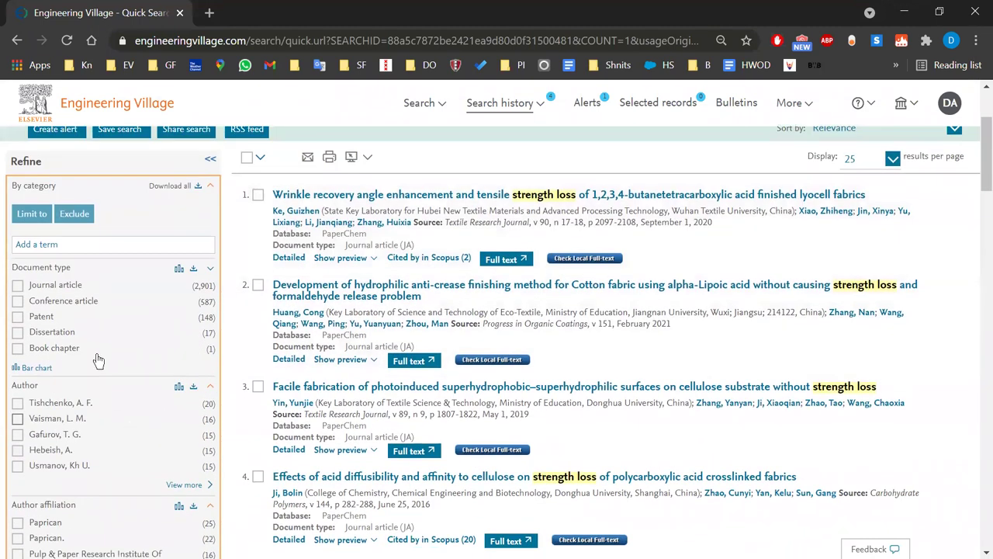
scroll(99, 360, down, 1)
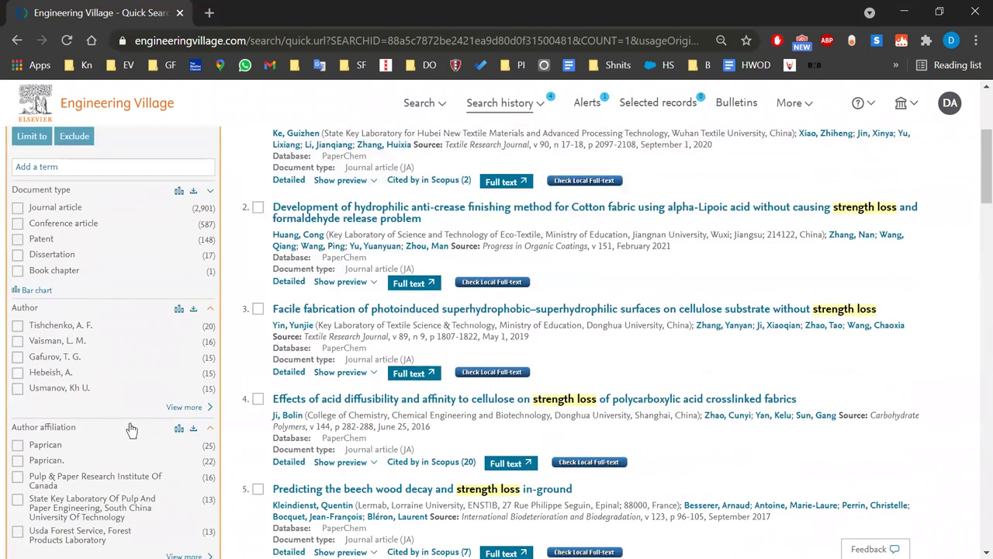
scroll(132, 429, down, 5)
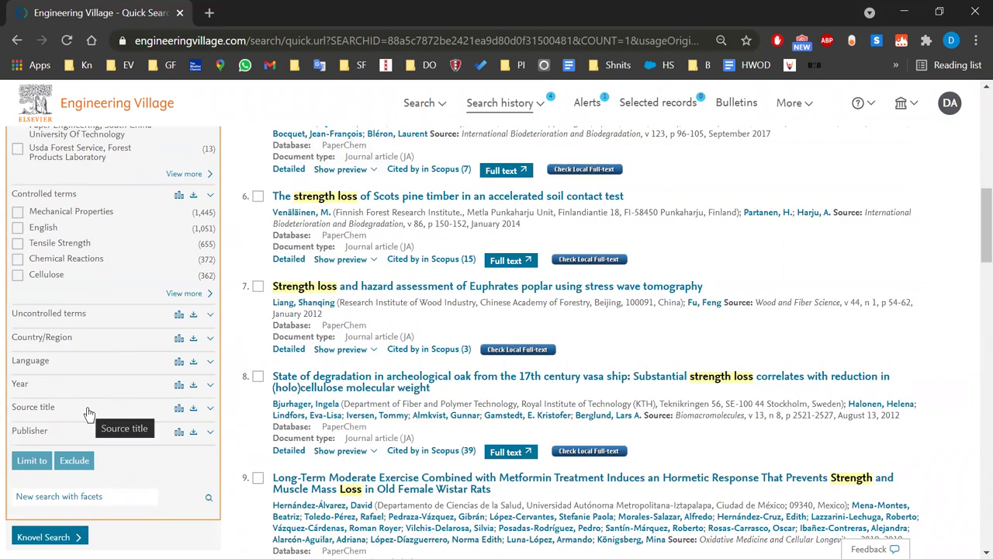
scroll(87, 412, up, 5)
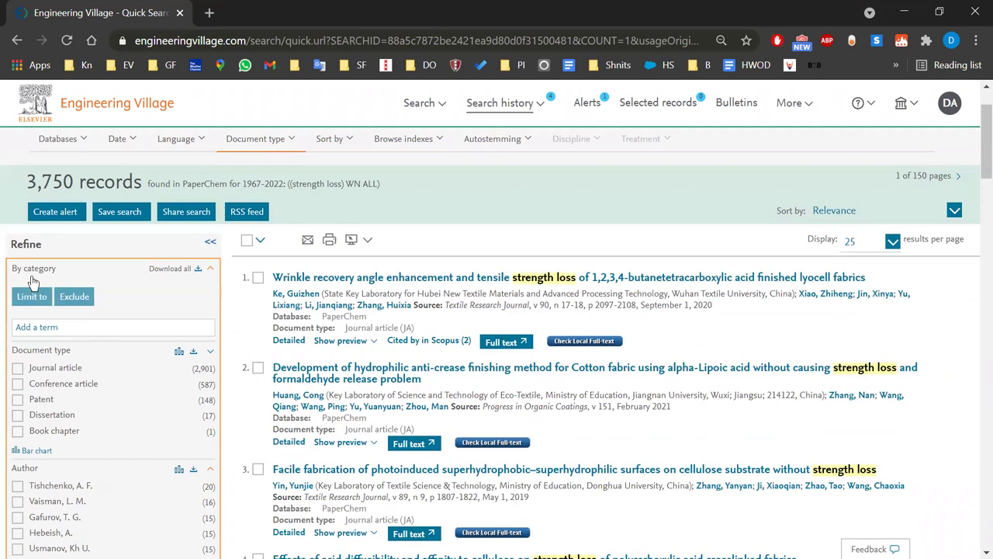
click(17, 384)
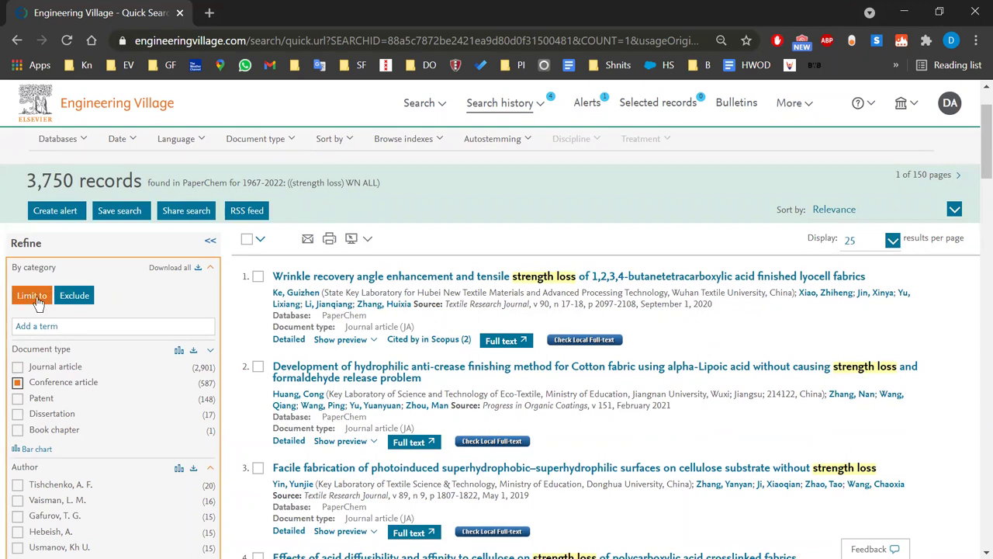
click(17, 383)
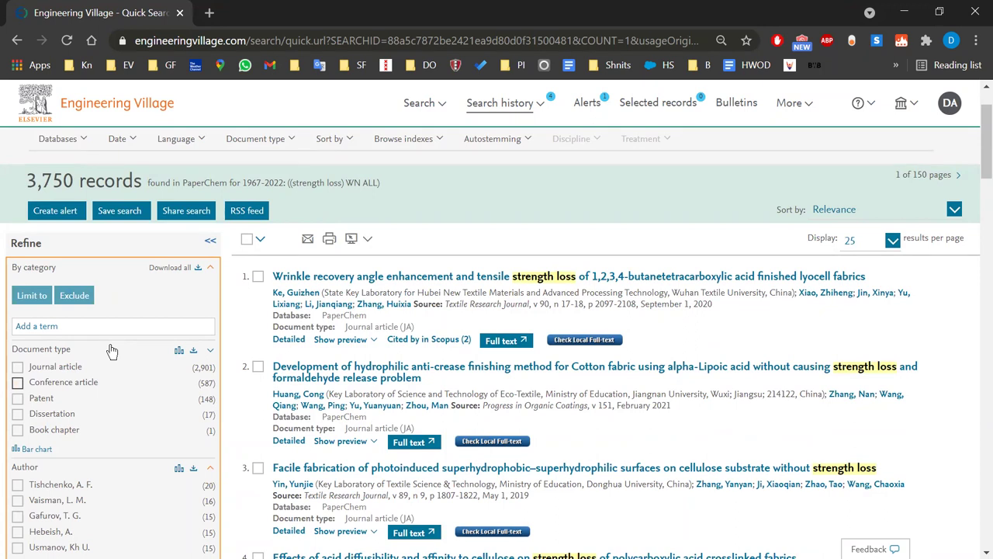
click(104, 322)
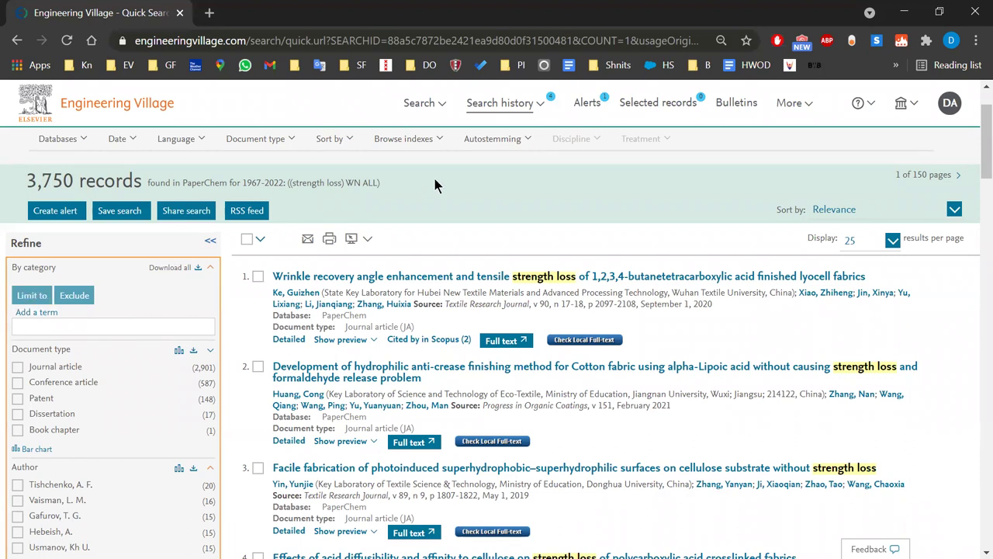
Step: Add a second search field for "CTMP", keep it combined with AND, and rerun the search
scroll(494, 229, up, 1)
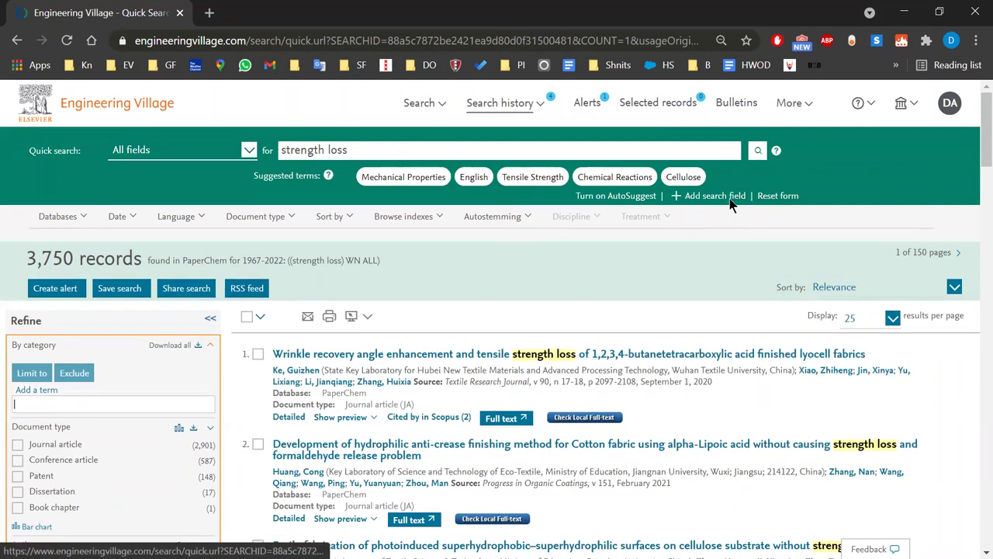
click(694, 203)
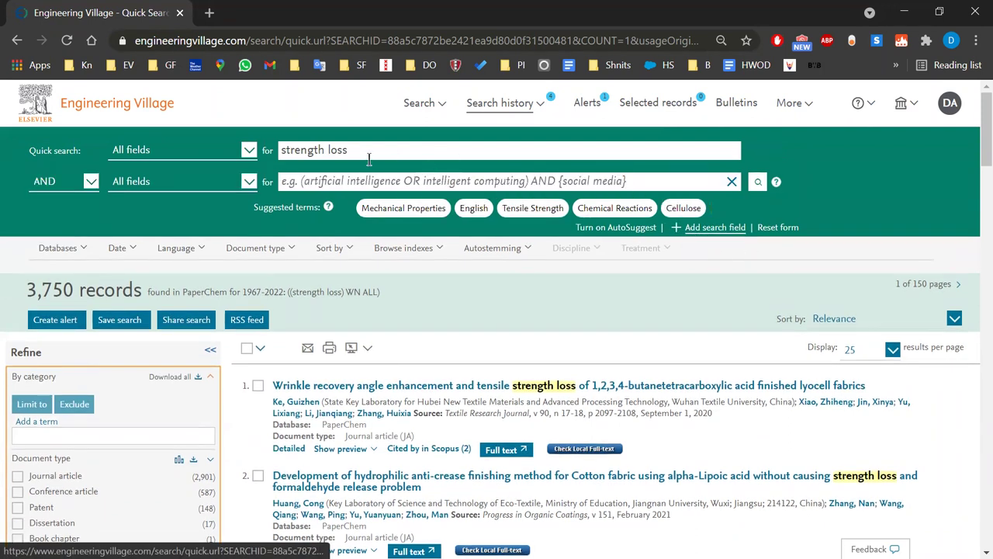
click(351, 180)
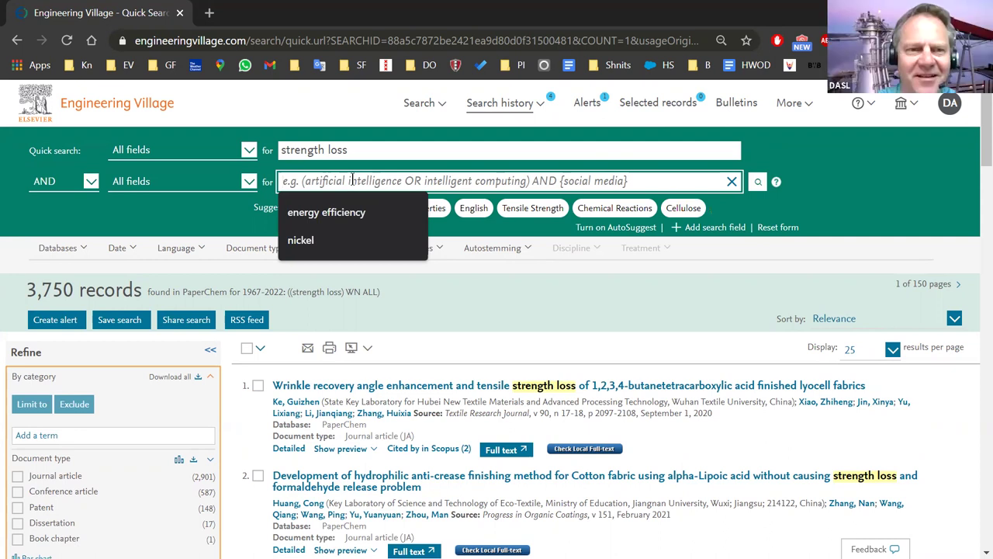
text(CTMP)
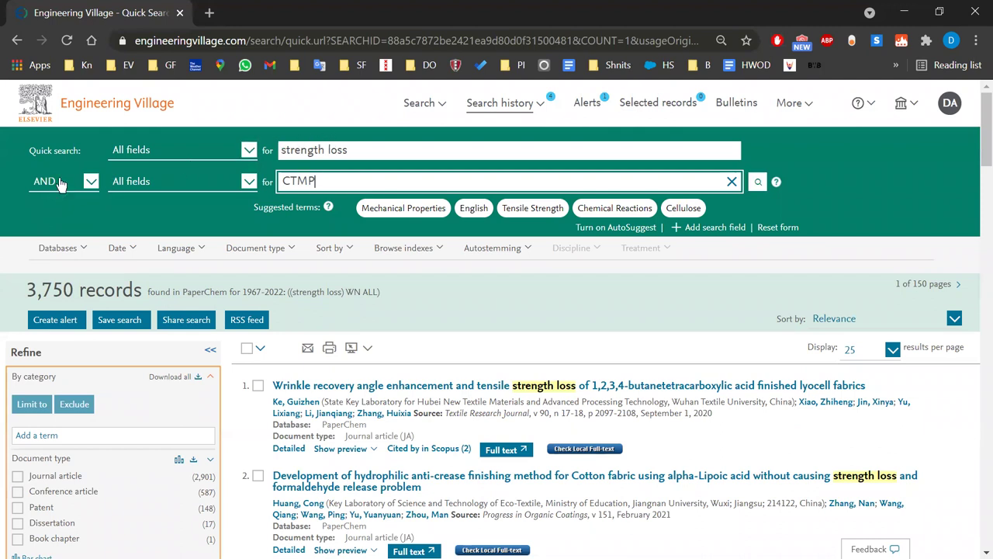
click(91, 186)
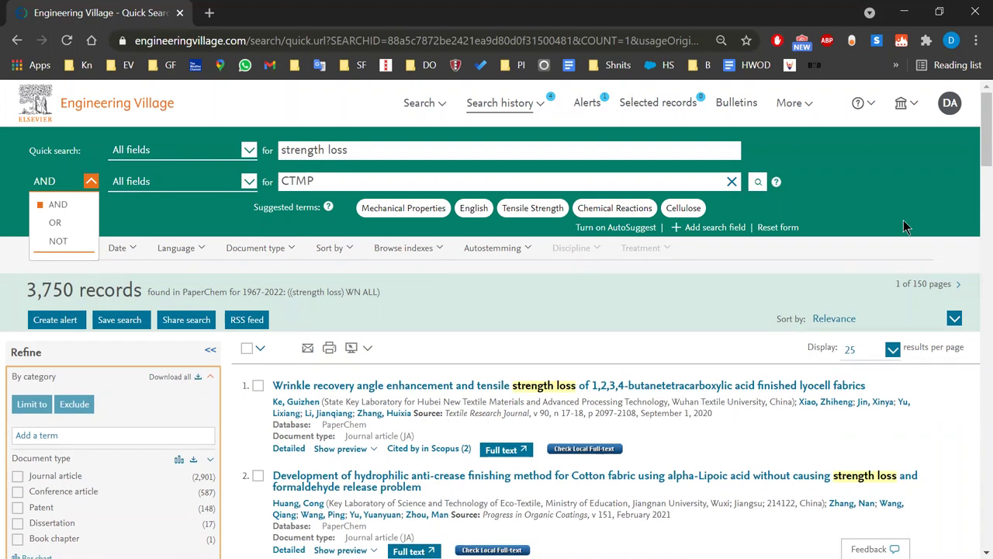
click(825, 203)
scroll(776, 205, down, 1)
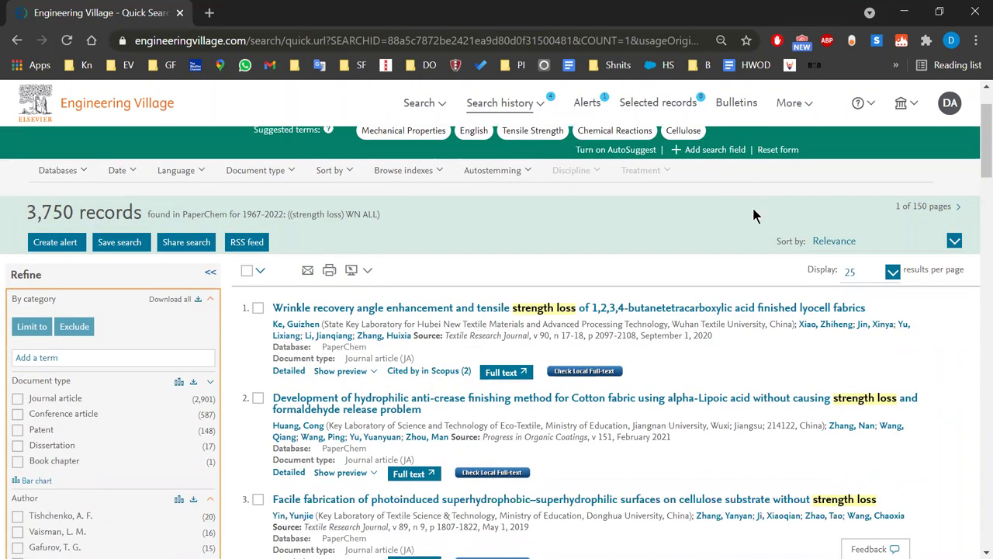
scroll(753, 215, up, 1)
click(756, 182)
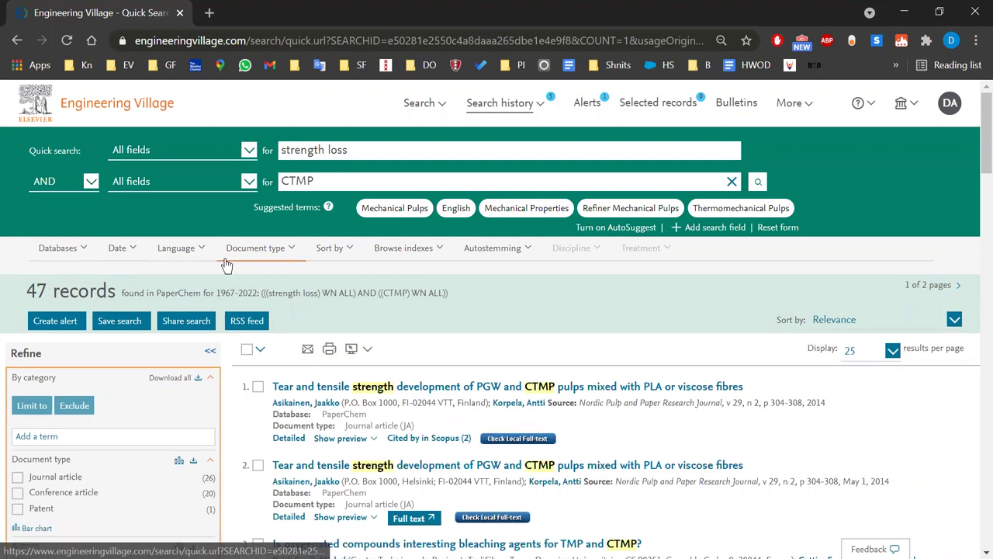
Step: Try adding a third search field and limiting the CTMP term to Author, and revert both changes
click(696, 233)
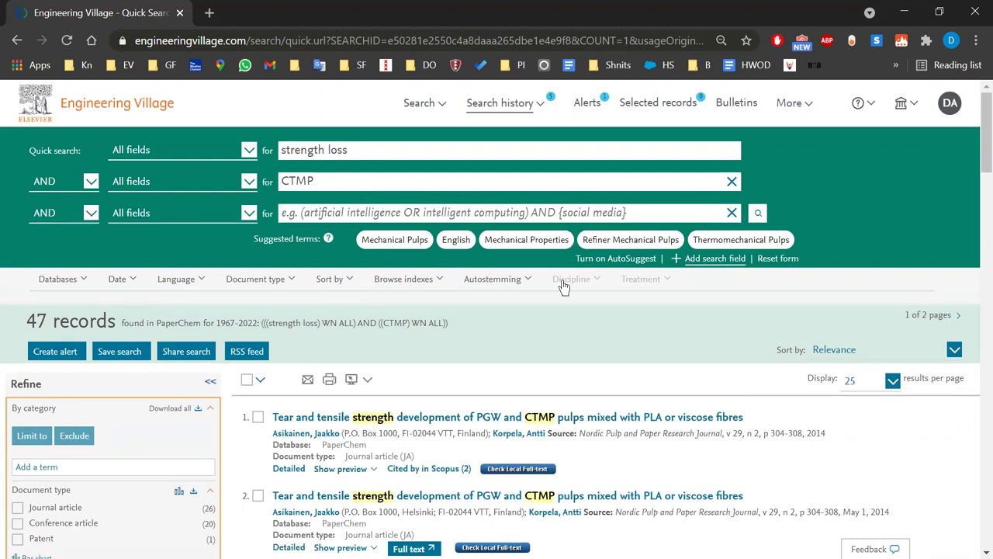
click(734, 214)
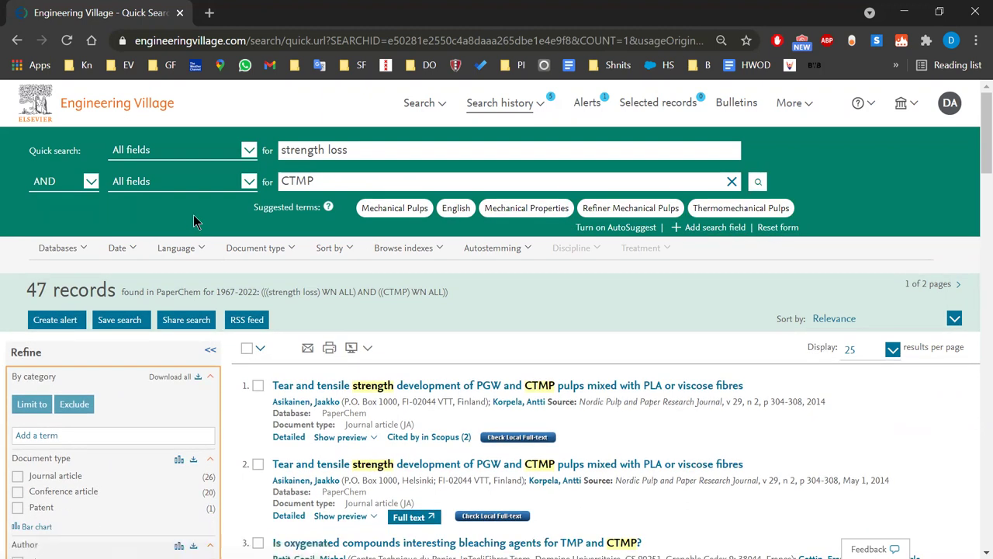
click(247, 183)
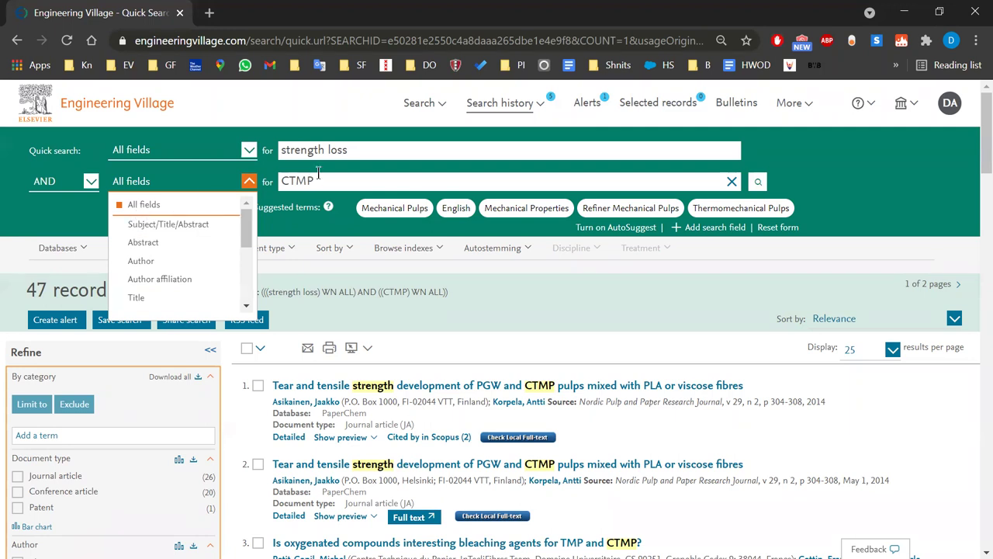
click(152, 264)
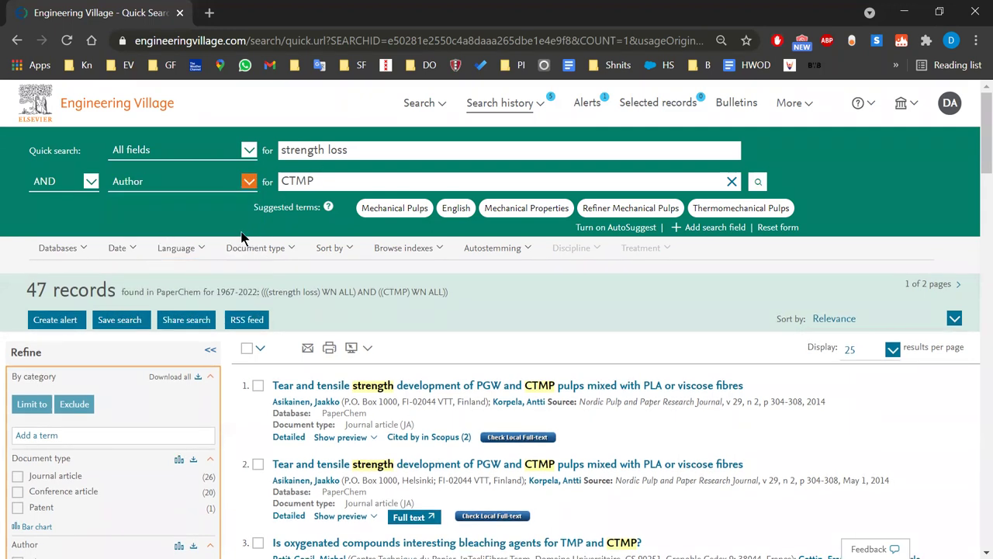
click(248, 181)
click(229, 208)
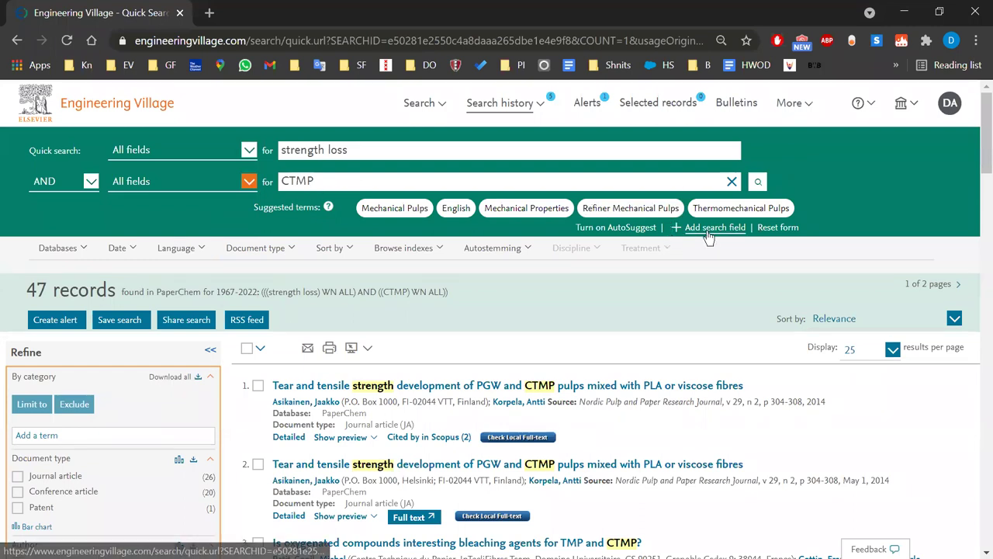
Step: Combine both terms as "strength loss AND CTMP" in the first search field, remove the second field, and rerun the search
click(393, 147)
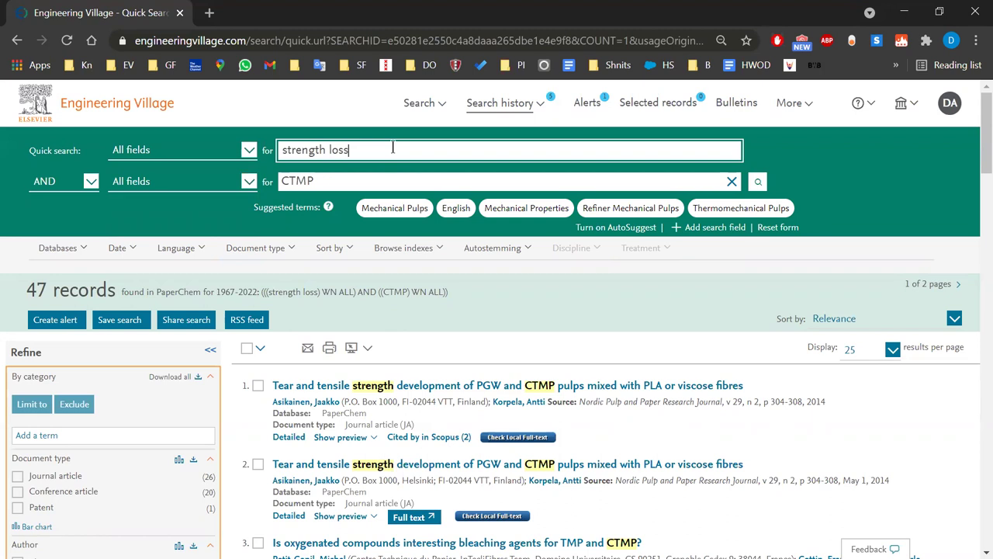
text(AND CTMP)
click(734, 182)
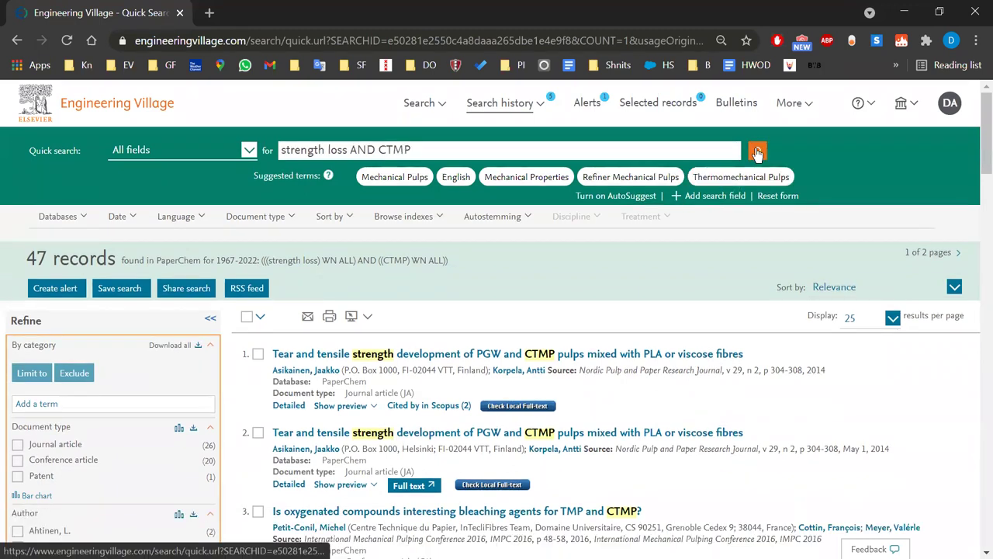
click(758, 152)
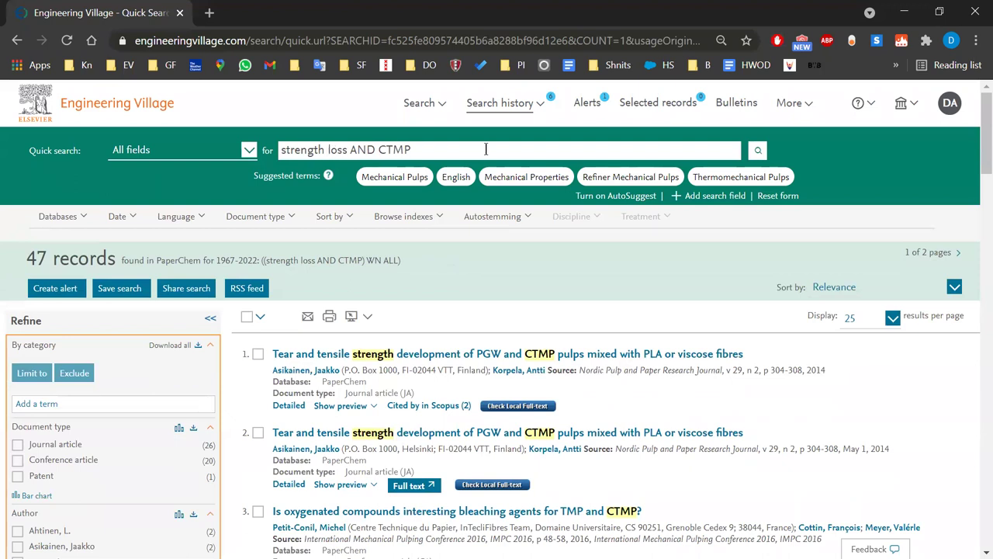
Step: Try OR and NOT as the operator between strength loss and CTMP, and restore AND
click(375, 150)
key(BackSpace)
key(BackSpace)
key(BackSpace)
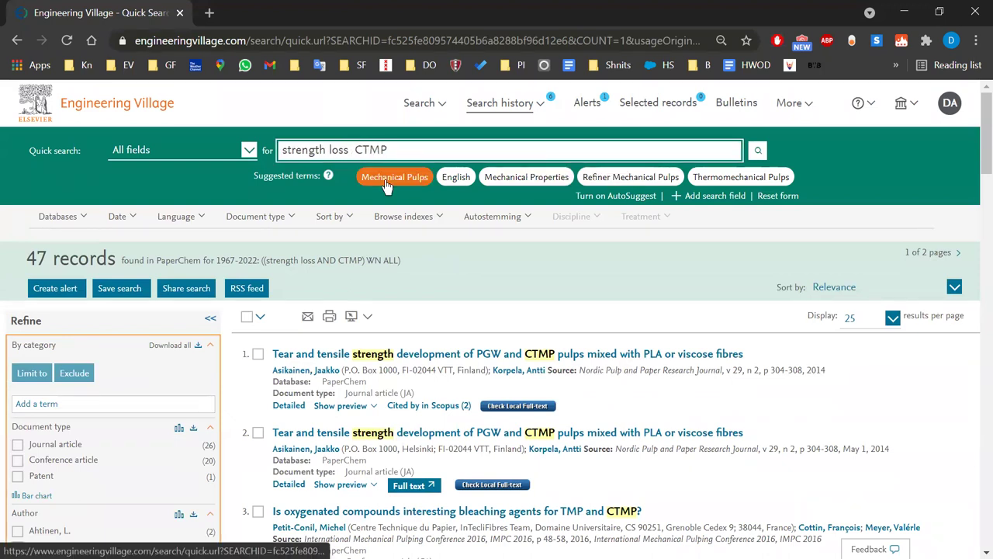
text(OR)
key(BackSpace)
key(BackSpace)
text(NOT)
key(BackSpace)
key(BackSpace)
key(BackSpace)
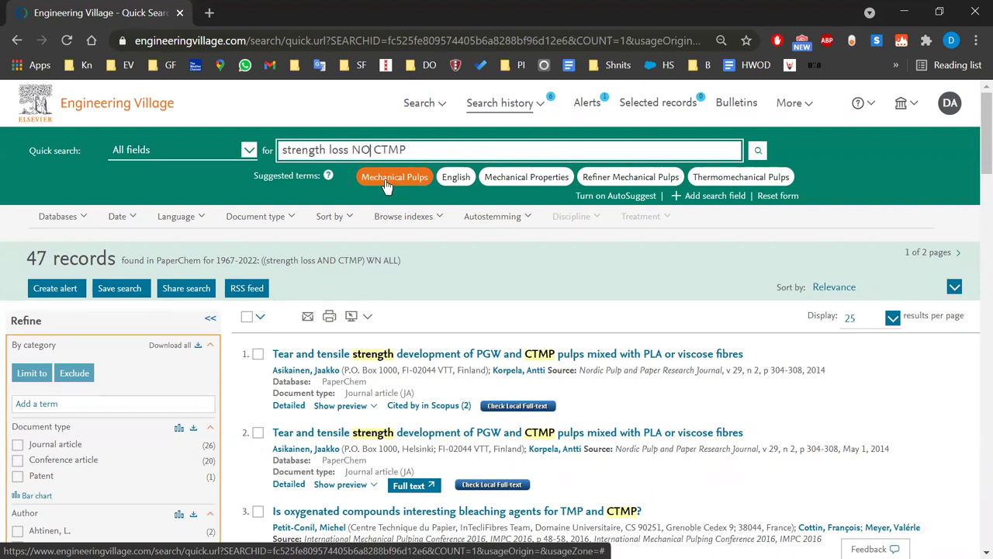
text(AND)
Step: Add a second search field for "Tear", combined with AND, and rerun the search
click(714, 196)
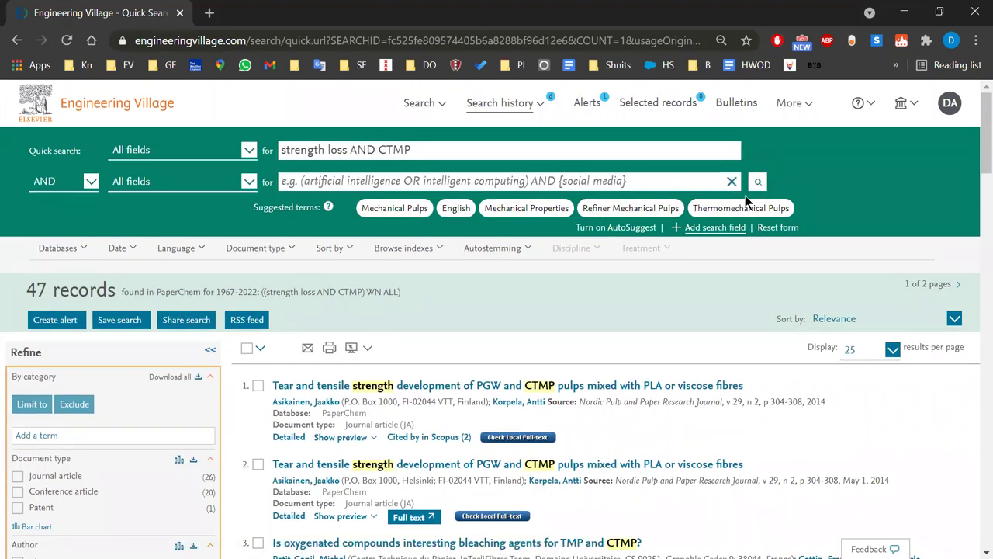
click(340, 180)
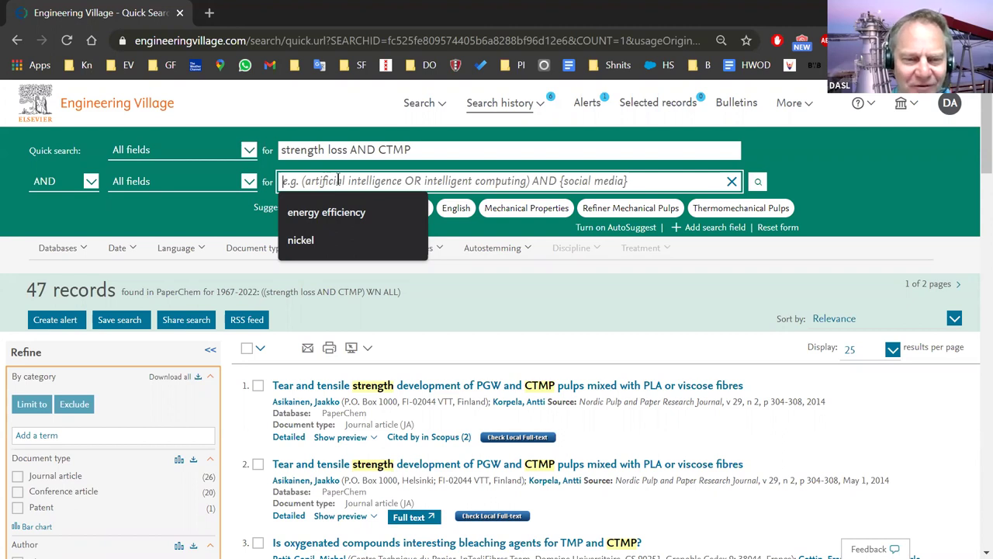
text(T)
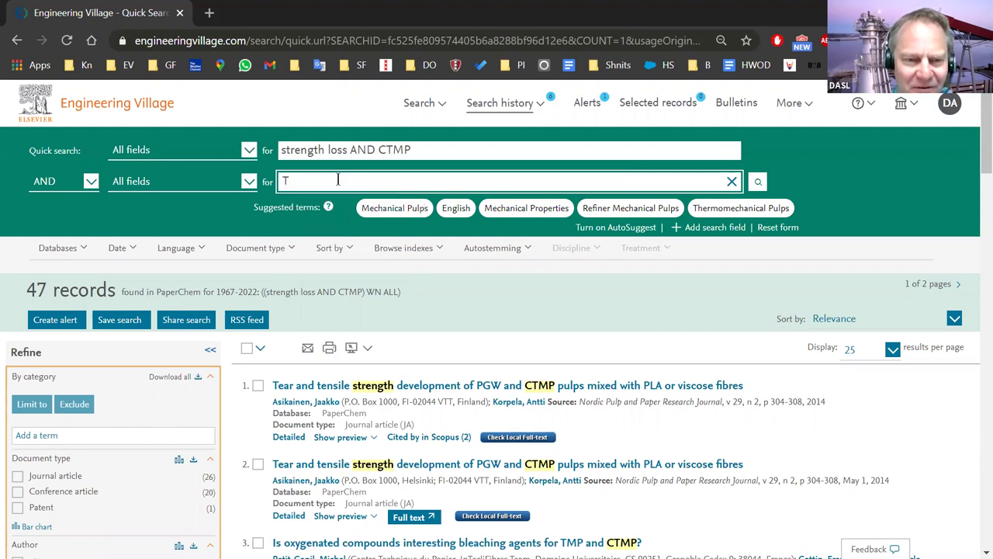
text(ier)
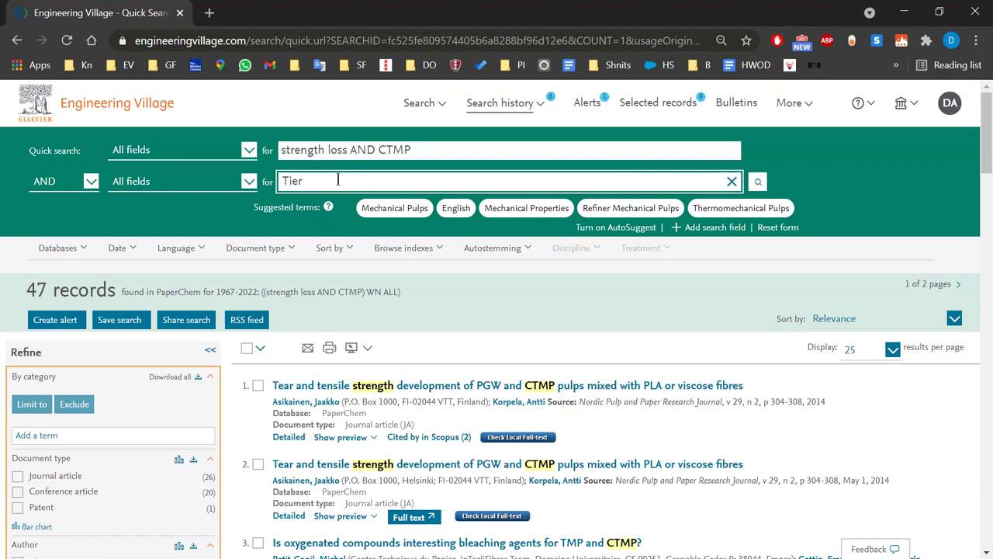
key(BackSpace)
text(ear)
click(756, 181)
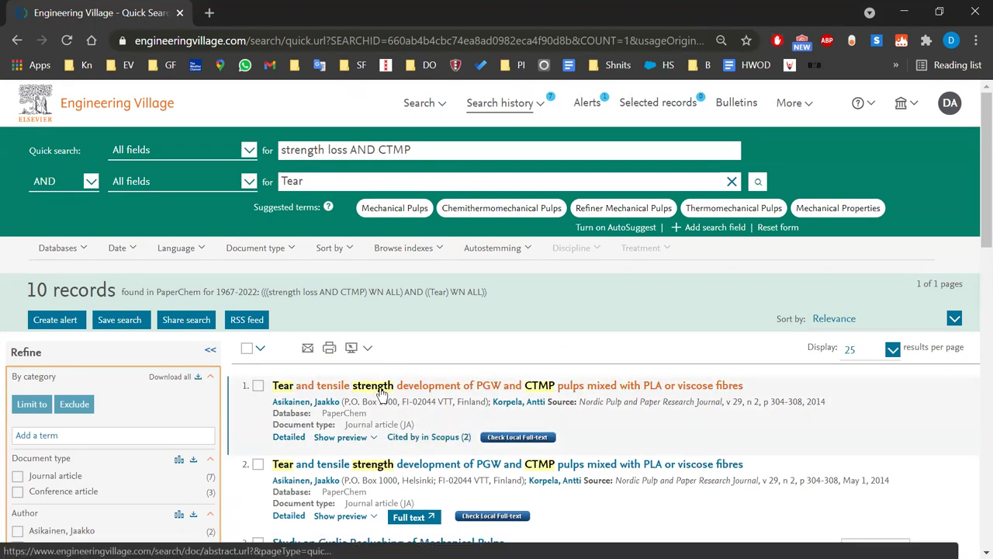
Step: Enclose strength loss in quotation marks to make it an exact phrase, and rerun the search
click(282, 152)
text(")
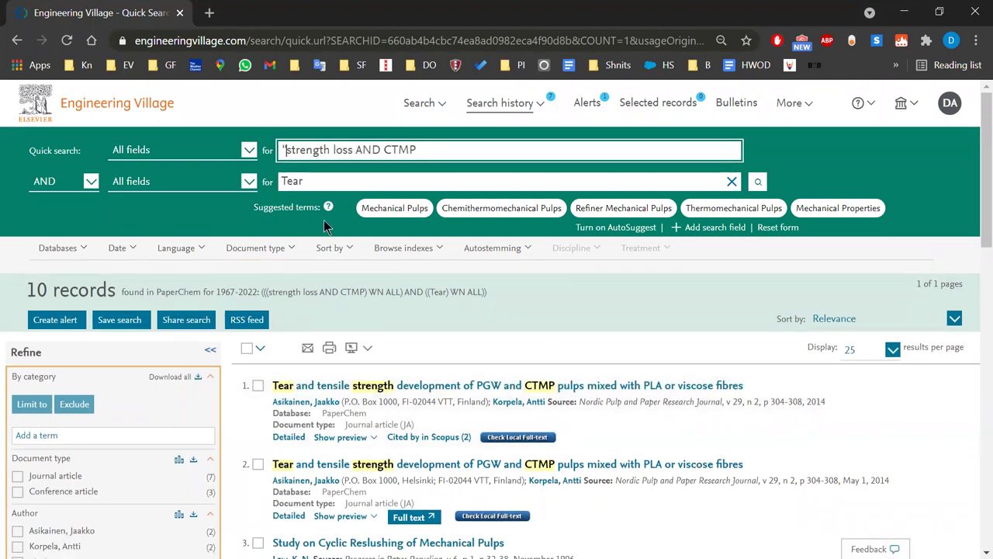
key(Right)
key(Right)
key(Right)
key(Right)
key(Right)
key(Right)
key(Right)
key(Right)
key(Right)
key(Right)
key(Right)
key(Right)
key(Right)
text(")
click(758, 183)
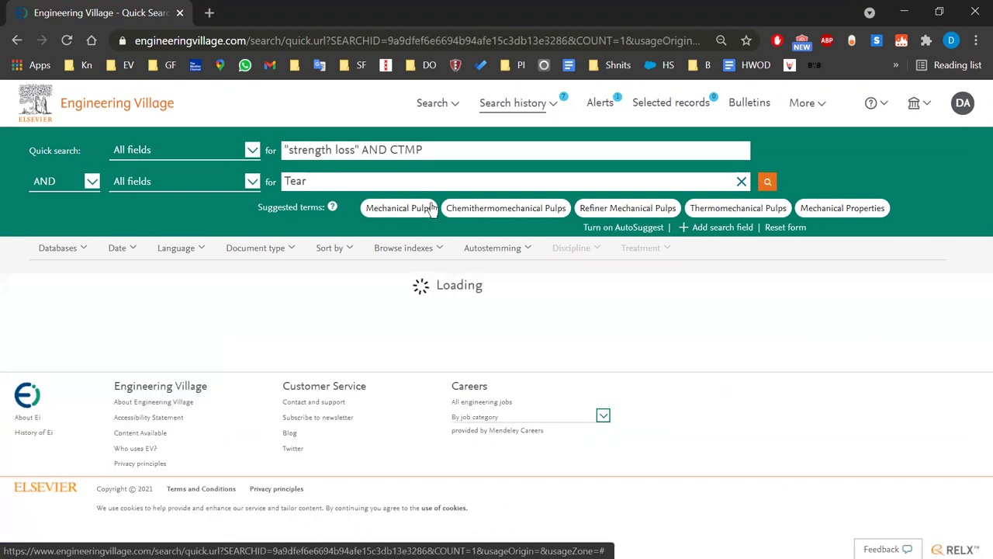
Step: Remove the Tear search field, rerun the search for "strength loss" AND CTMP, and look through the results
click(742, 182)
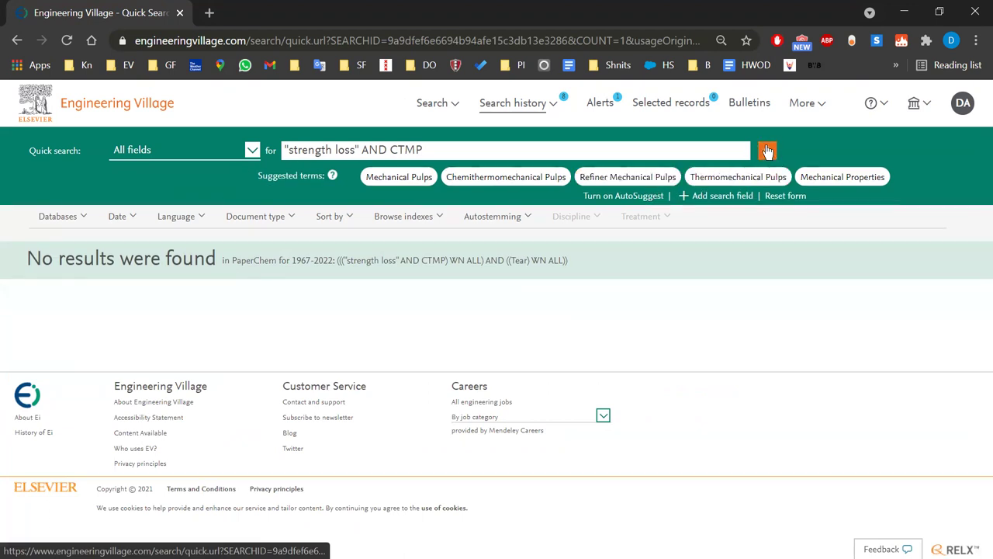
click(766, 151)
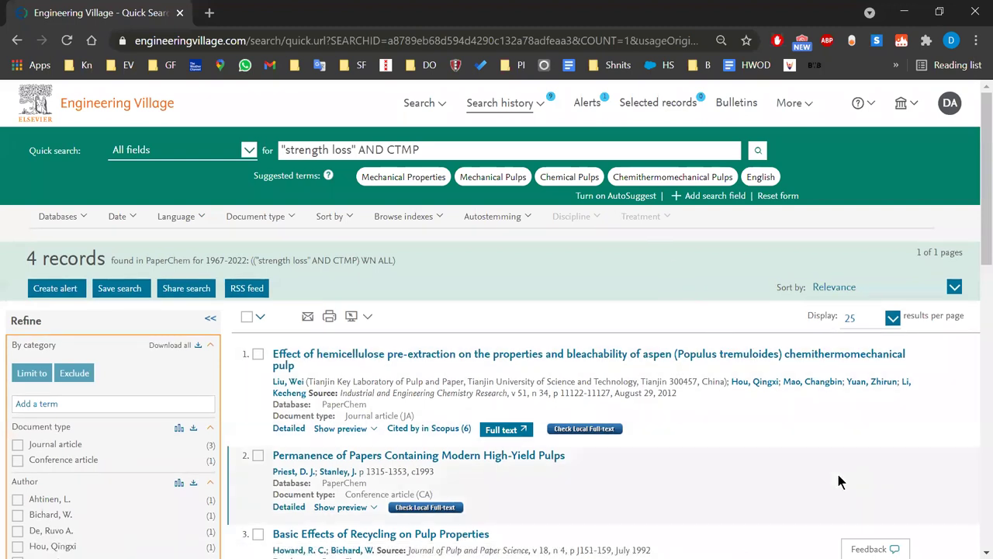
scroll(838, 478, down, 2)
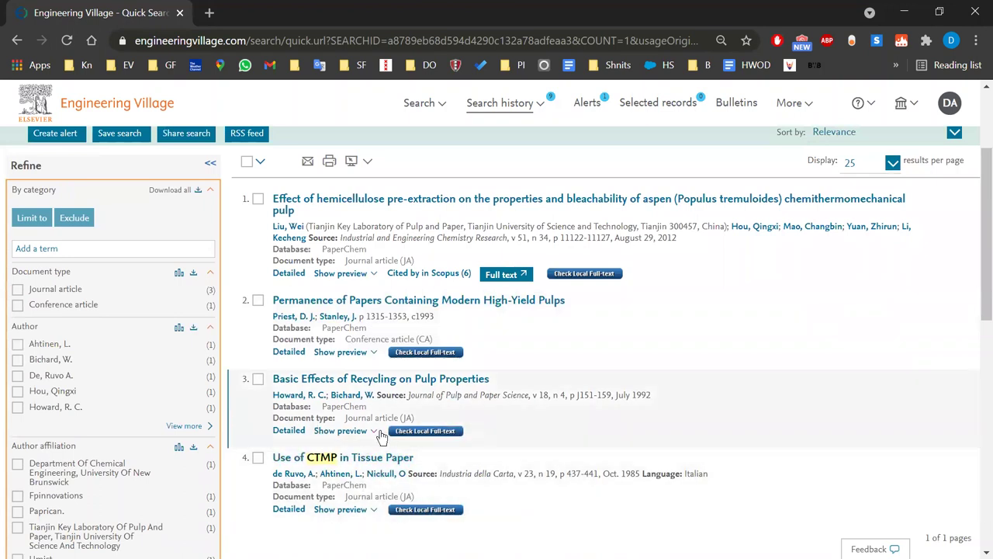
scroll(405, 317, up, 1)
scroll(404, 317, up, 1)
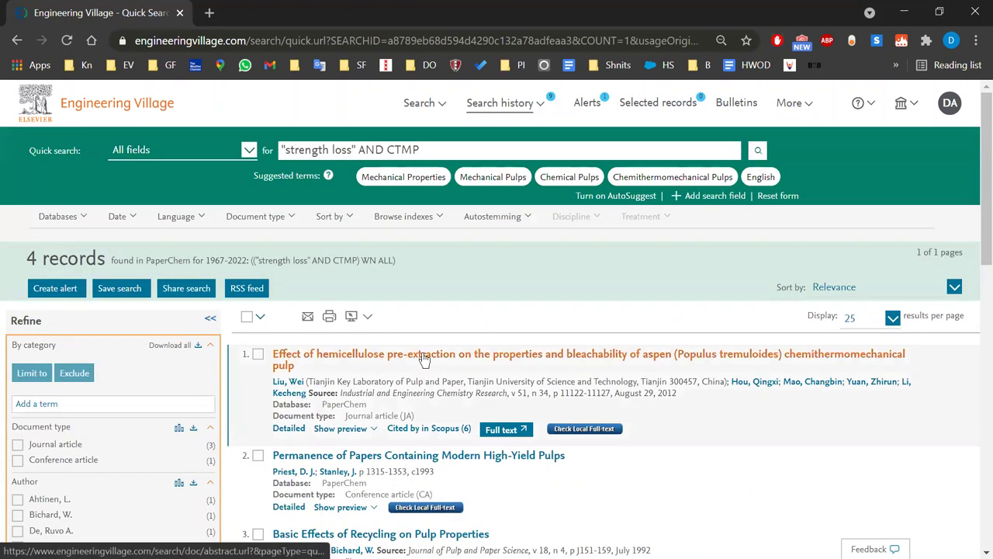
Step: Open the record on hemicellulose pre-extraction of aspen chemithermomechanical pulp and follow it to the publisher's full text
click(424, 356)
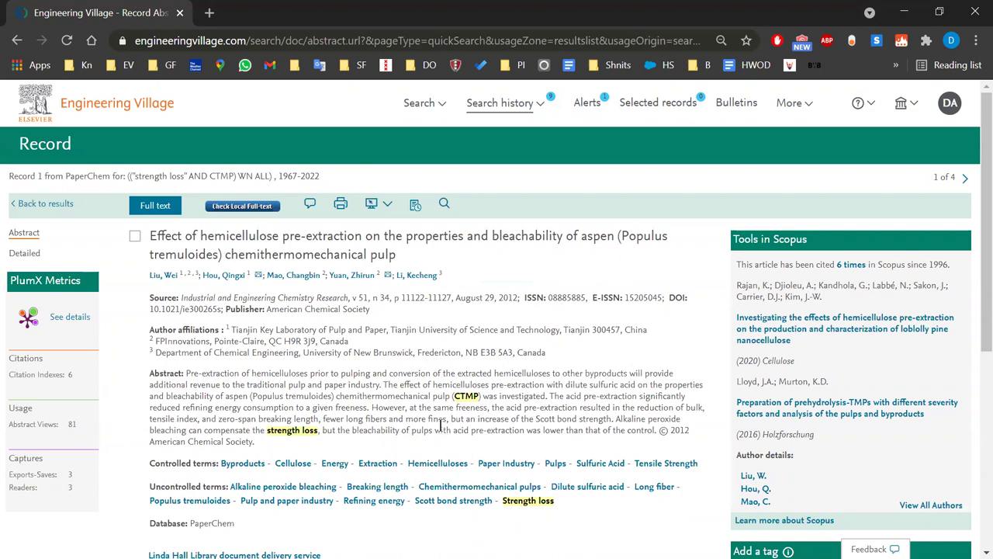
click(17, 43)
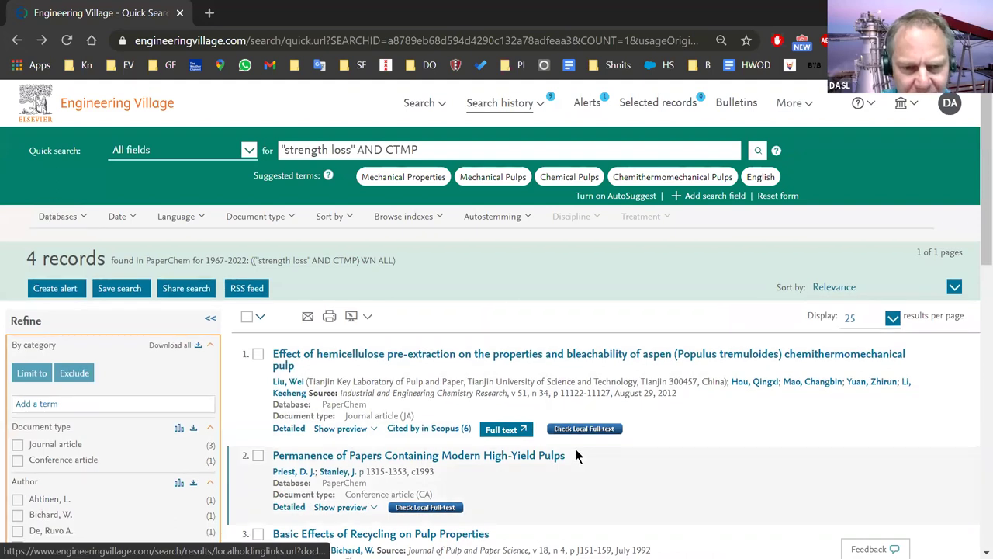
click(606, 354)
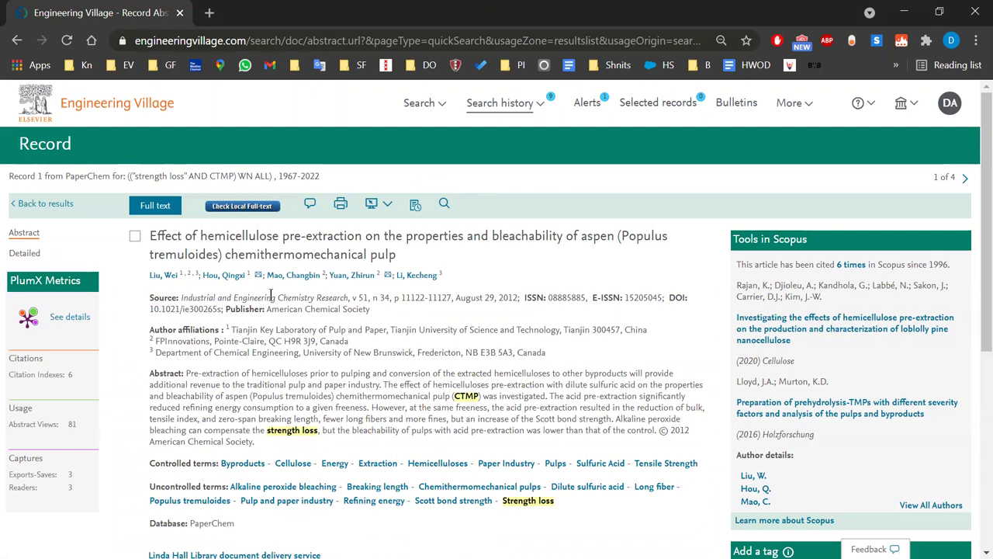
click(156, 206)
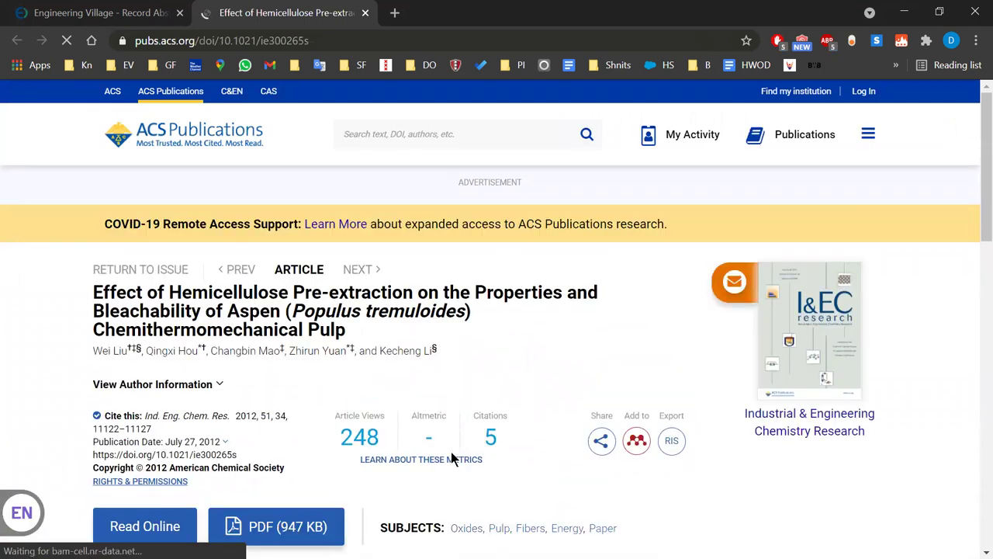
Step: Examine the article's ACS Publications page and online reading access, and return to the Engineering Village results list
scroll(419, 388, down, 1)
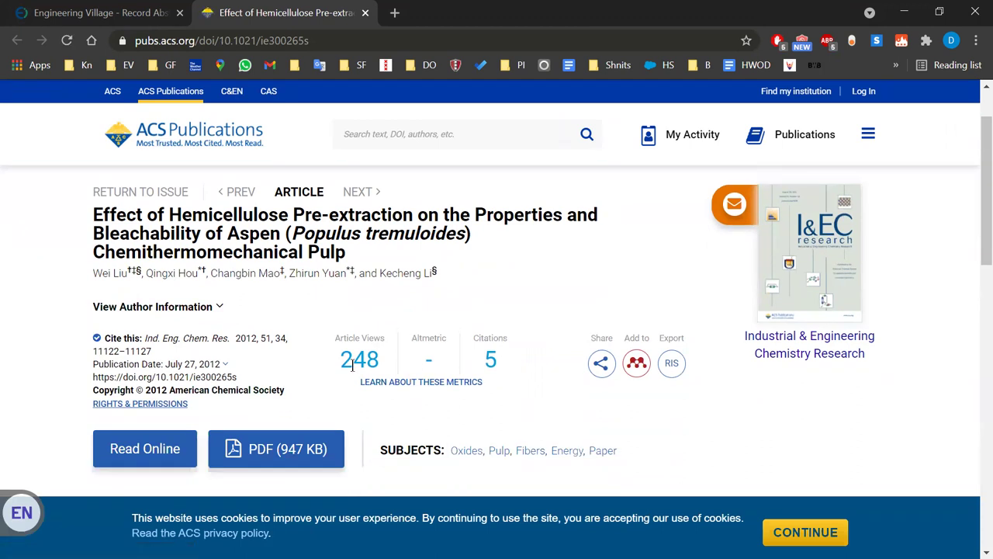
scroll(351, 365, down, 1)
scroll(350, 364, down, 8)
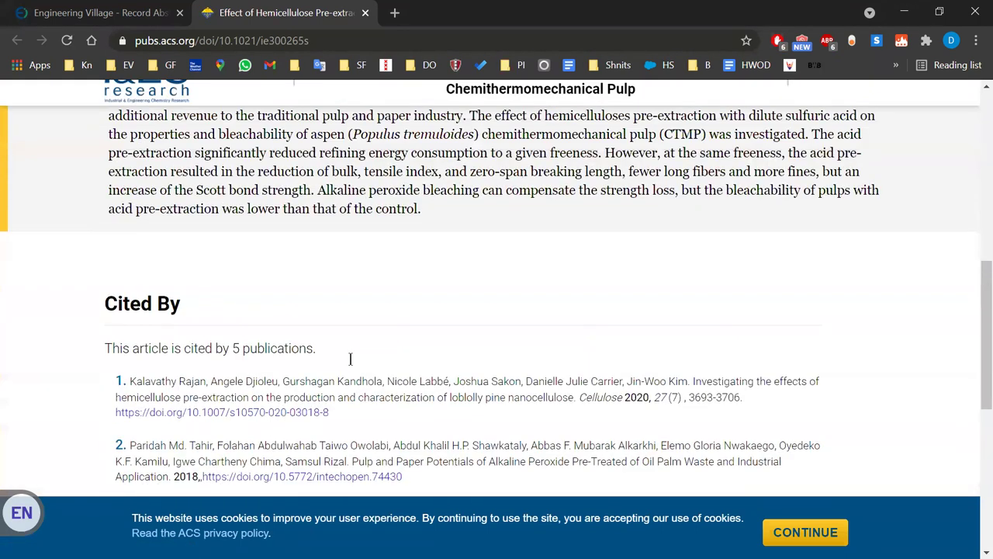
key(Home)
scroll(350, 365, down, 8)
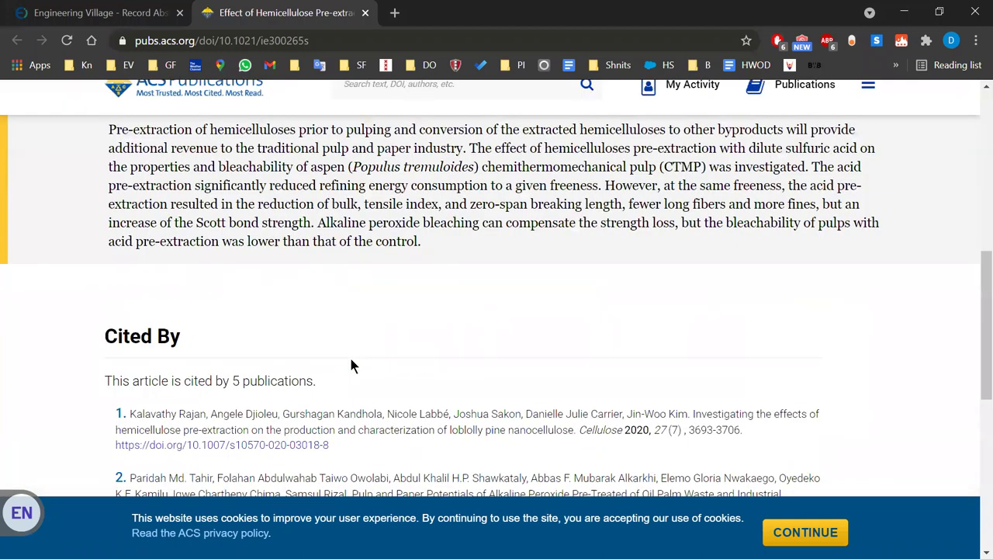
scroll(350, 365, up, 6)
click(148, 371)
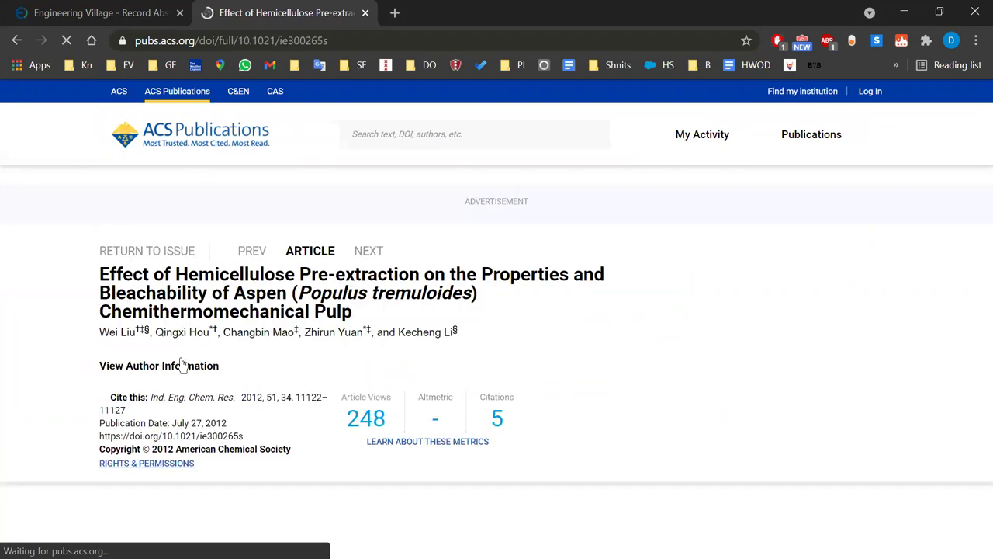
scroll(222, 370, down, 2)
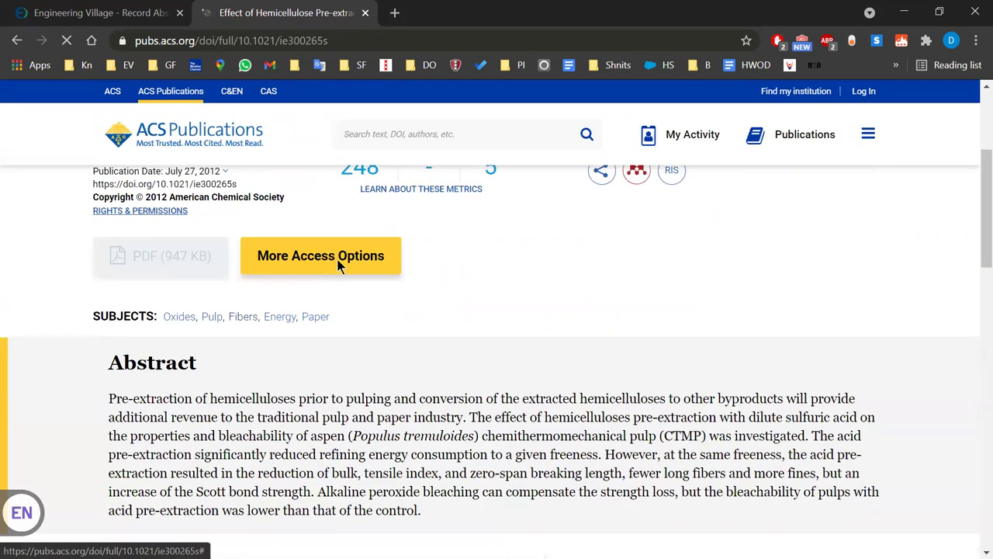
click(121, 12)
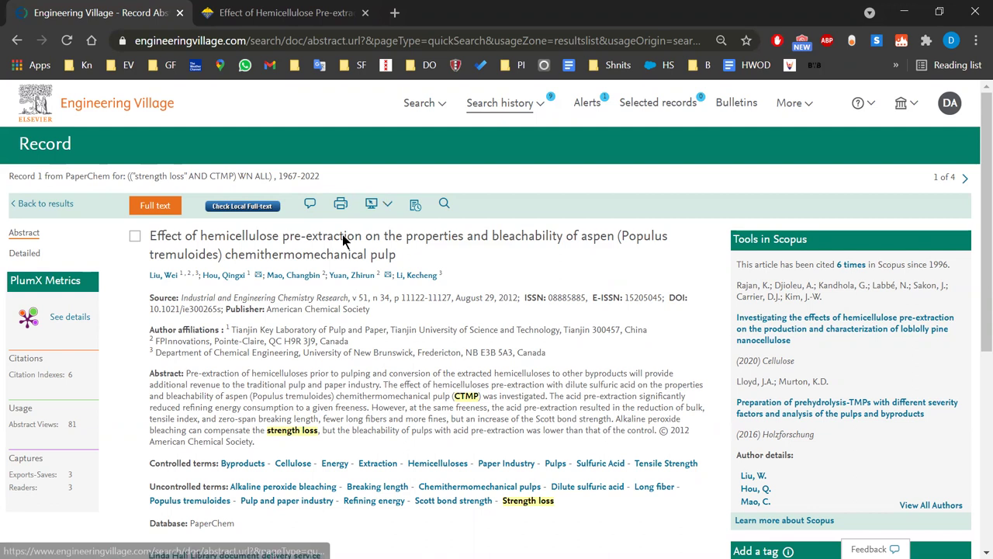
click(17, 41)
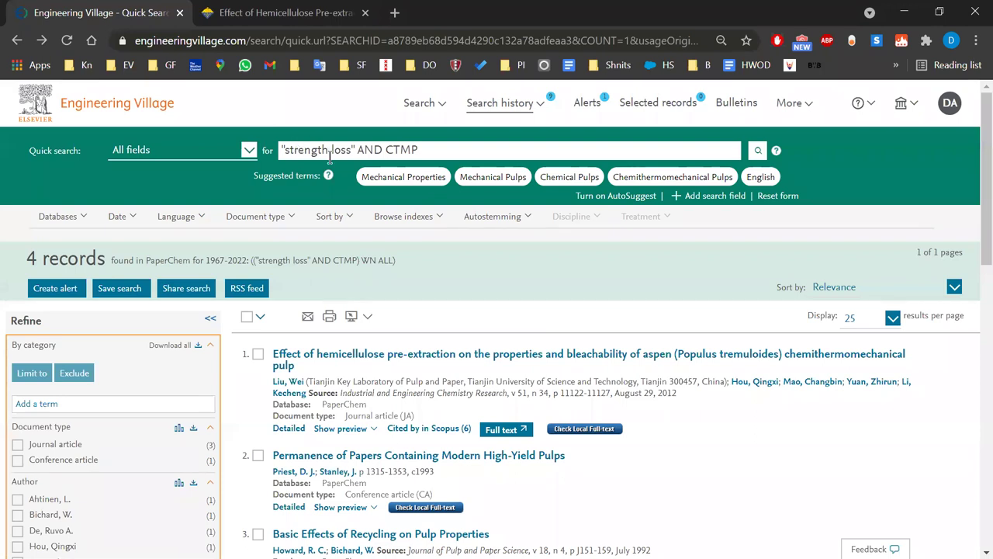
Step: Narrow the search by adding the suggested term Mechanical Properties
click(361, 149)
key(Right)
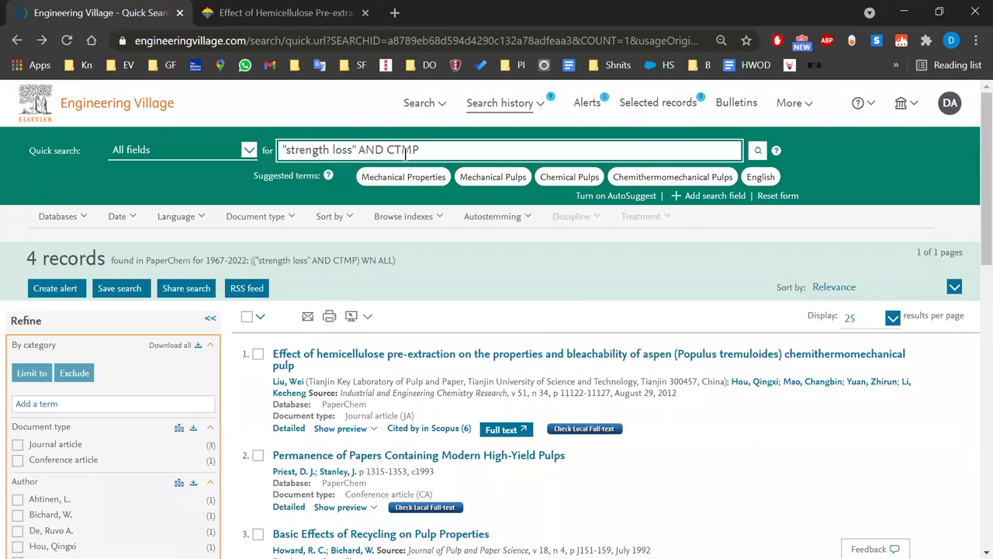
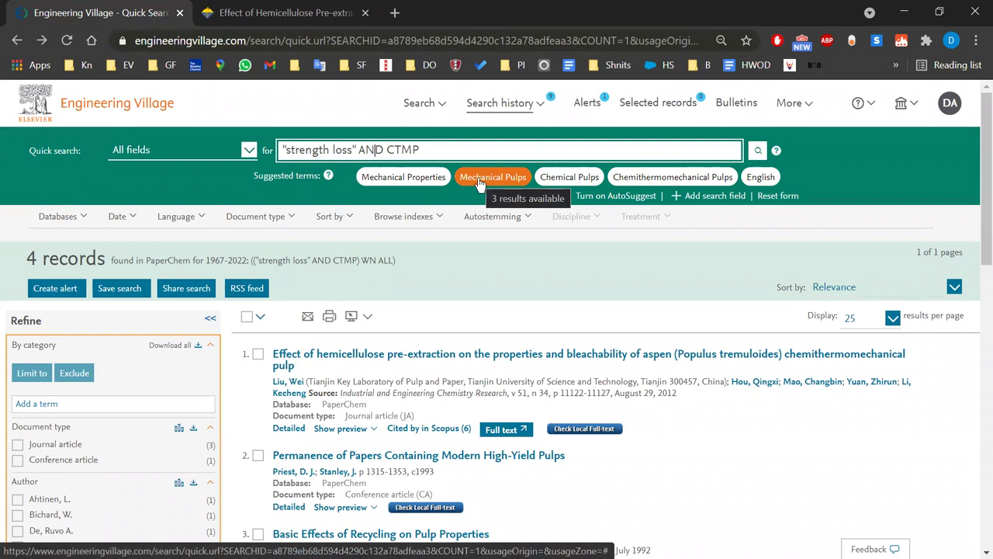
click(416, 178)
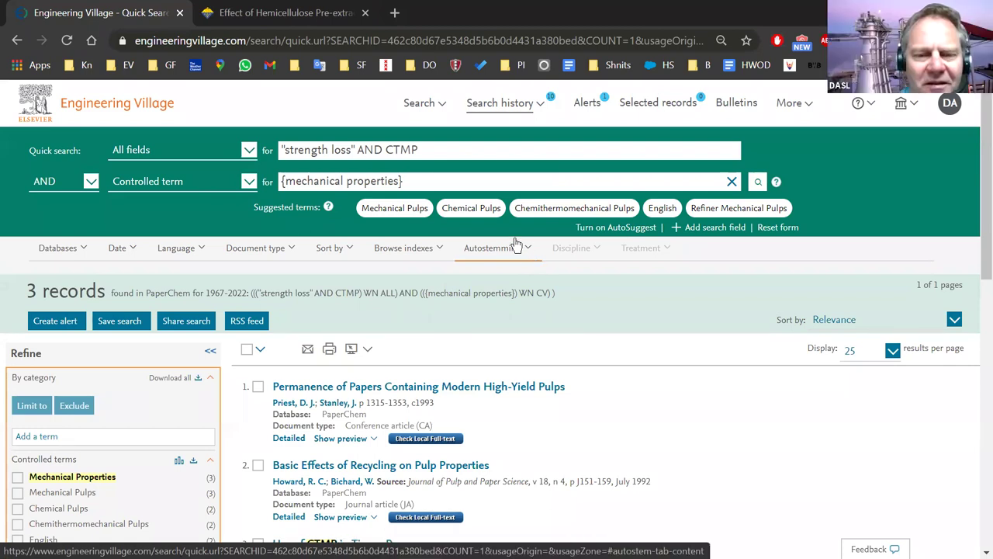
Step: Consult the source title and controlled term browse indexes, and check the field choices for the first search term
click(441, 249)
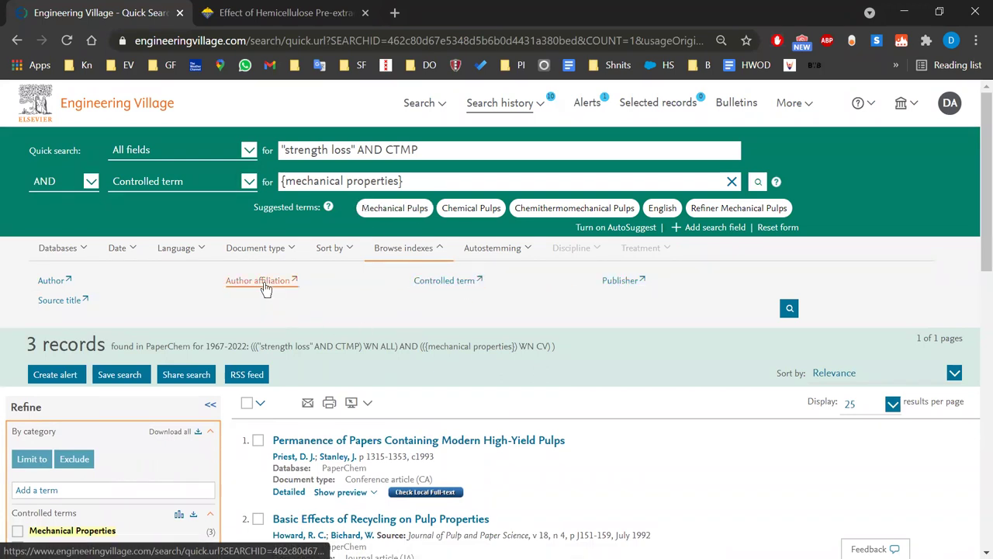
click(70, 304)
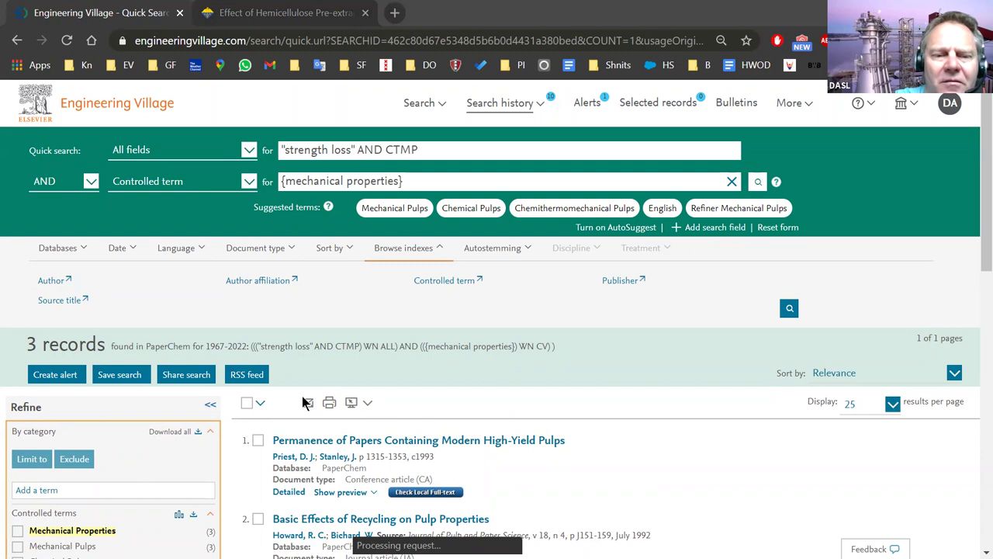
click(459, 287)
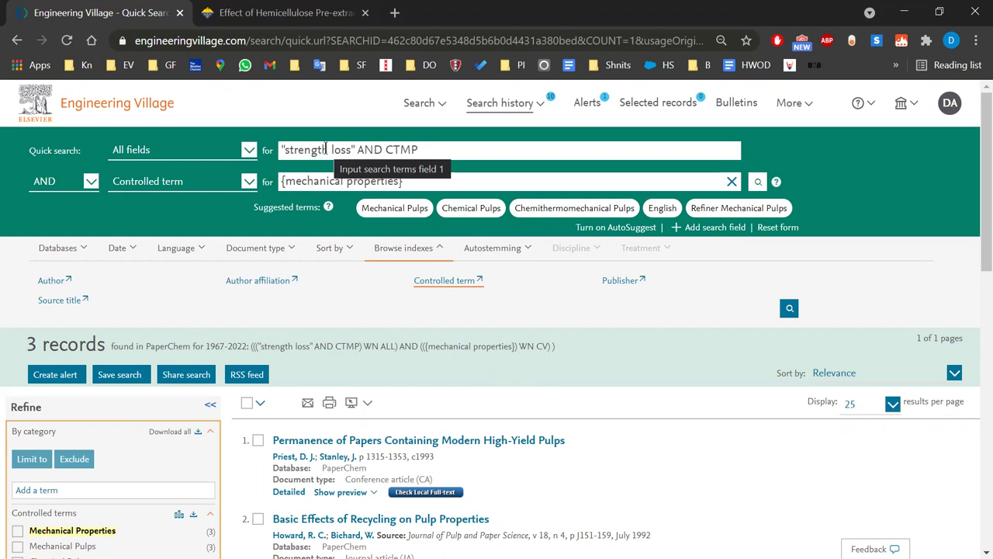
click(247, 150)
key(Escape)
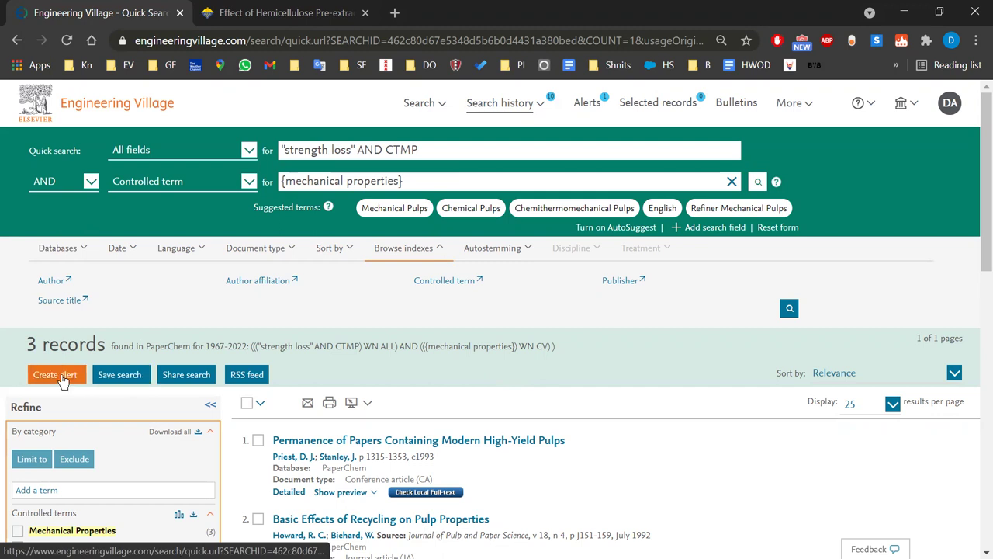
Step: Check the form for saving the current search and the recent results in the search history, without saving anything
click(144, 381)
click(419, 194)
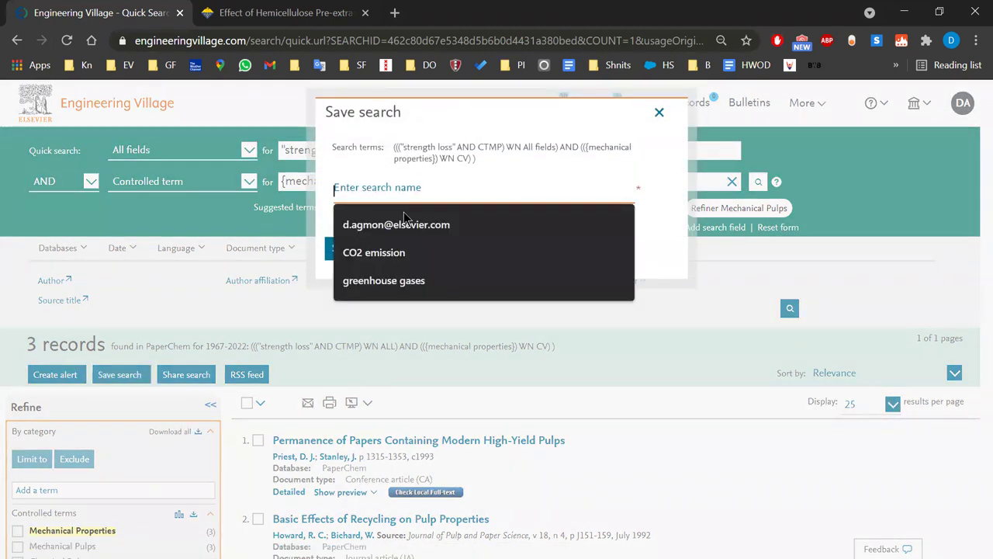
click(659, 112)
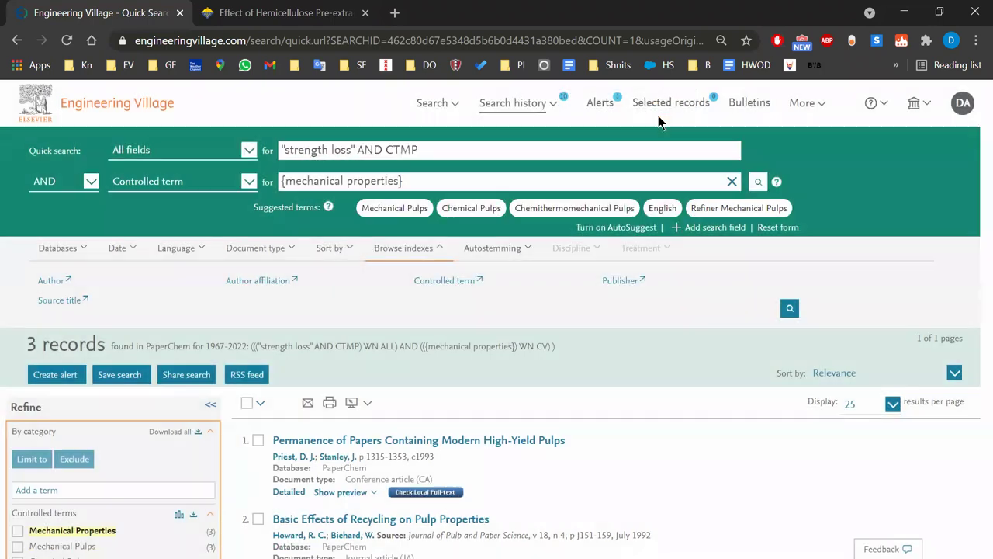
click(542, 104)
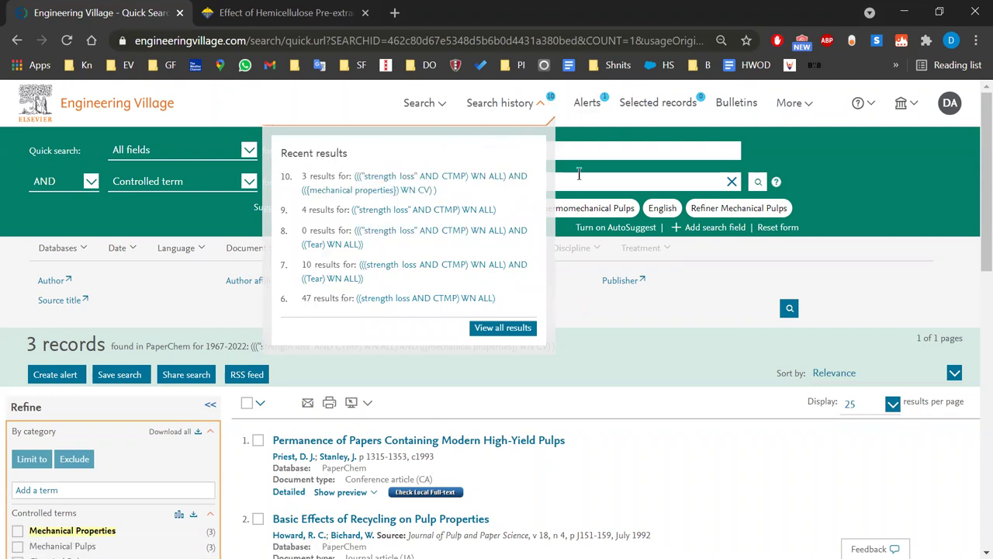
click(670, 326)
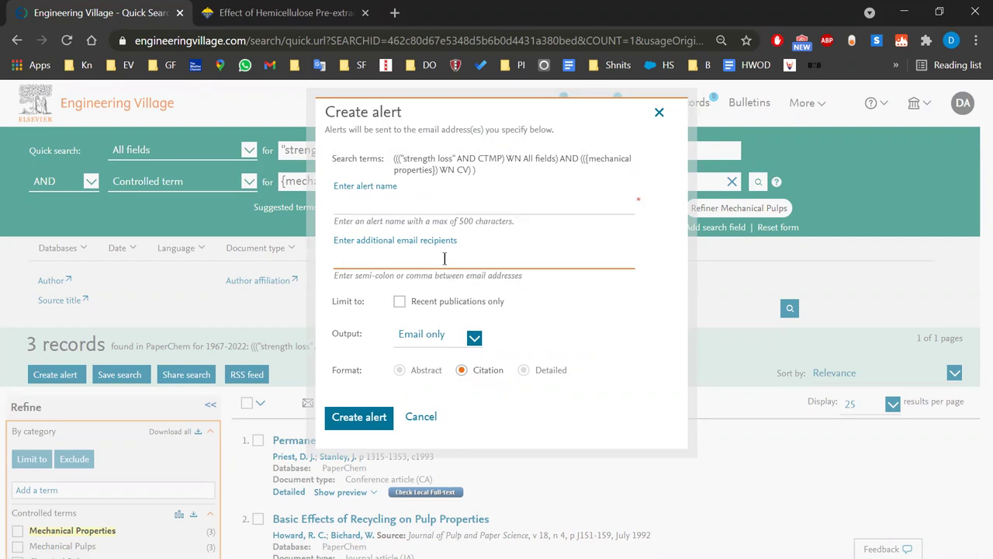
Step: Review the alert form's output formats and recent-publications limit, and close it without creating an alert
click(474, 339)
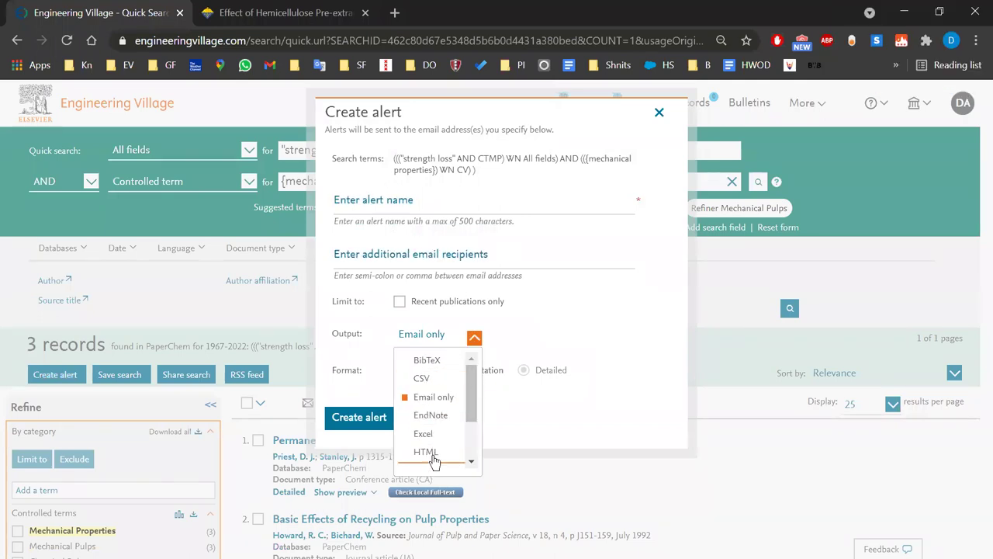
click(527, 409)
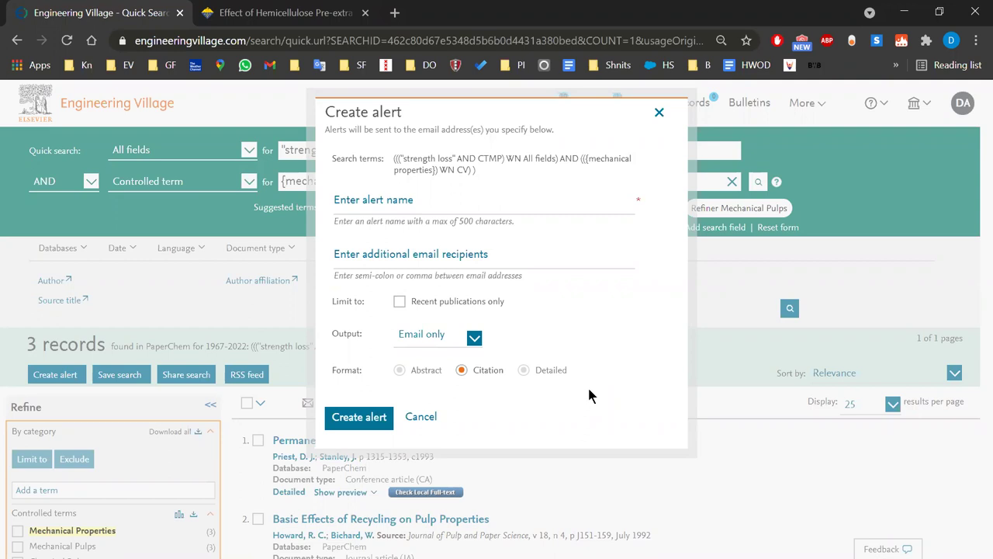
click(399, 303)
click(399, 303)
click(660, 115)
Step: Examine the full search history and the alert form for its most recent search, and return to the results list
click(534, 106)
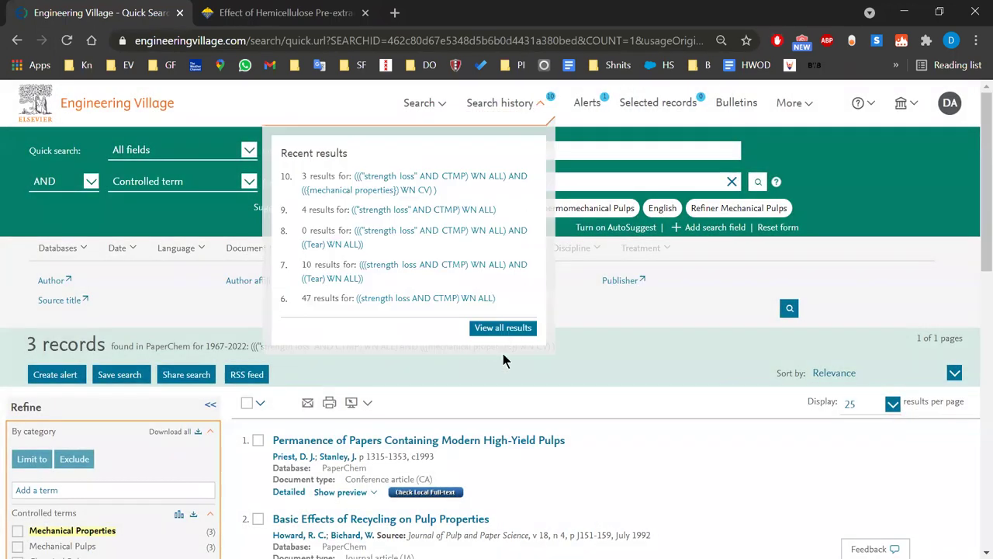
click(516, 327)
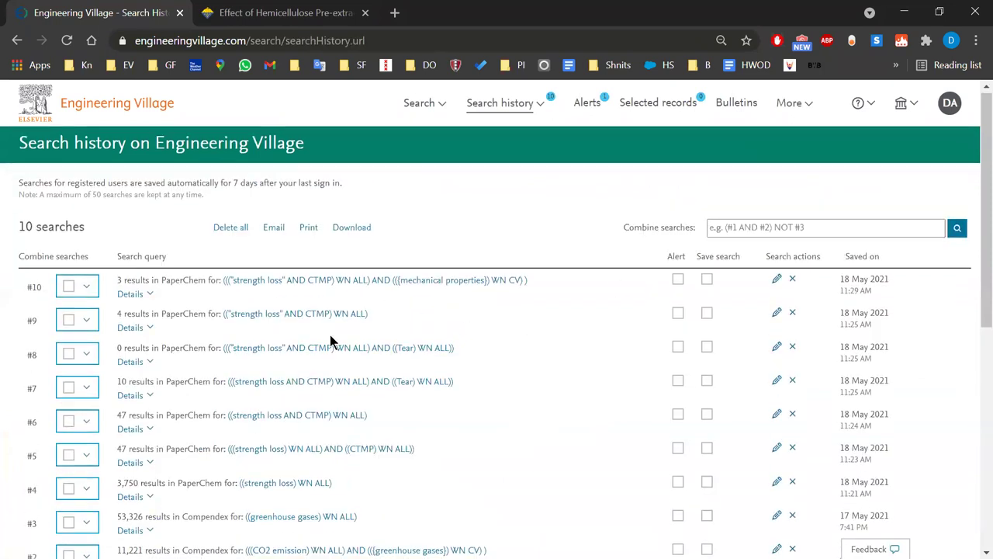
scroll(332, 340, down, 2)
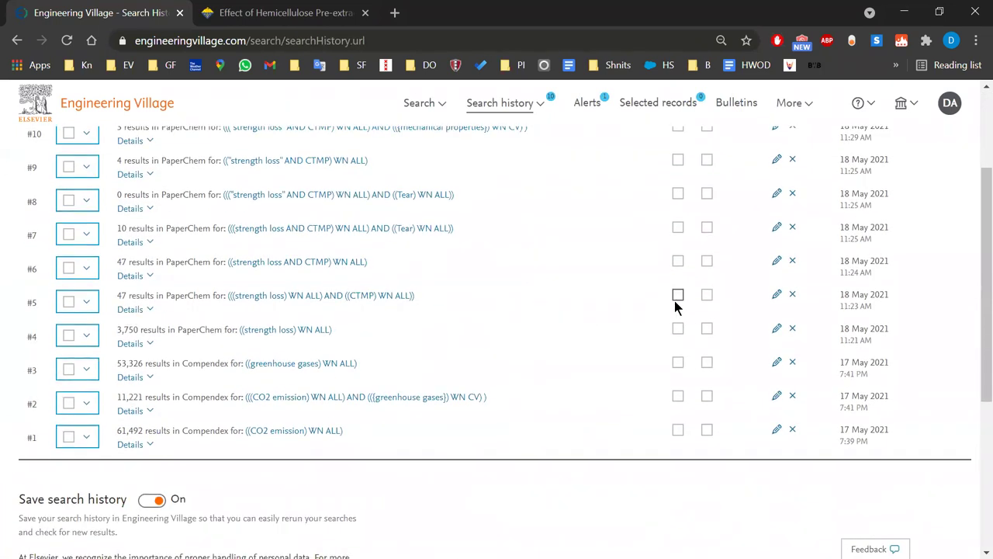
scroll(674, 301, up, 2)
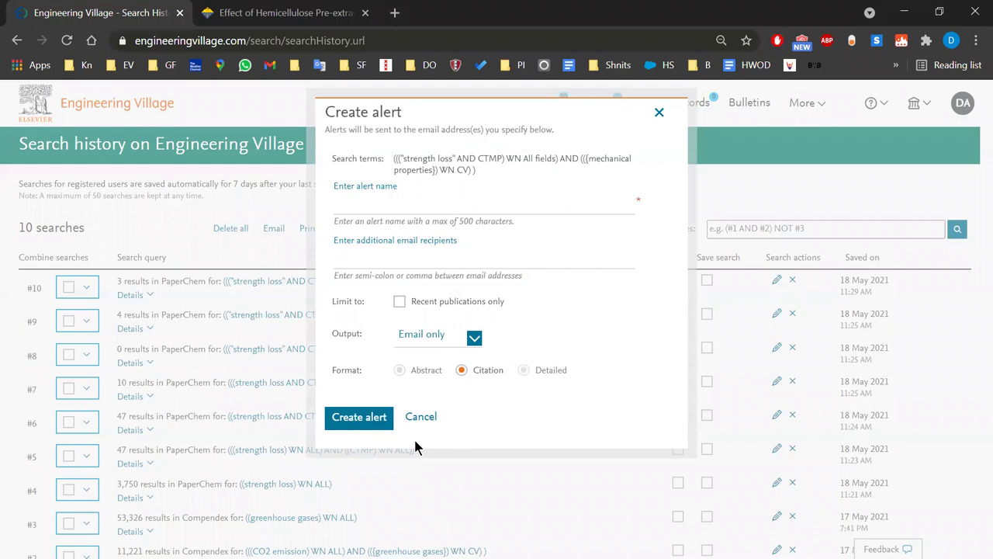
click(659, 112)
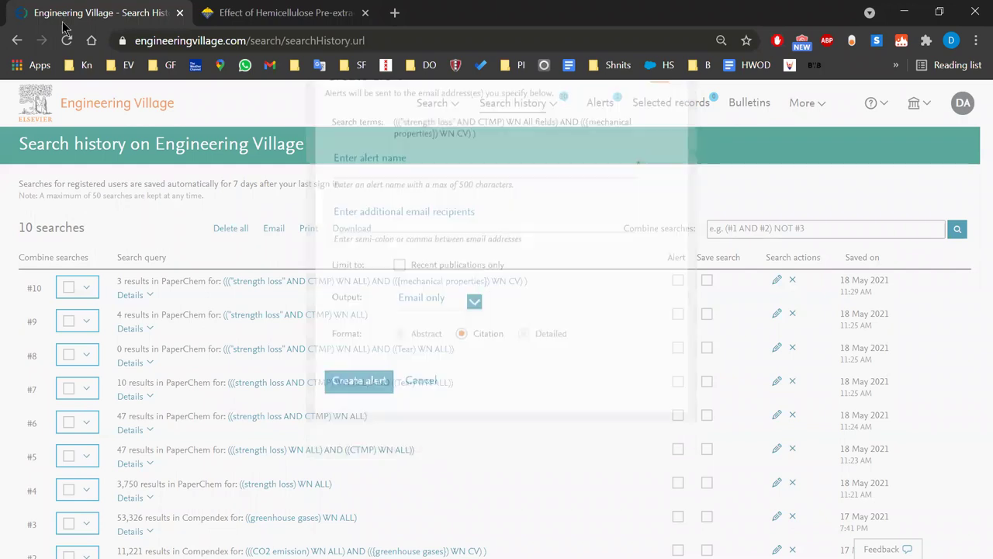
click(11, 39)
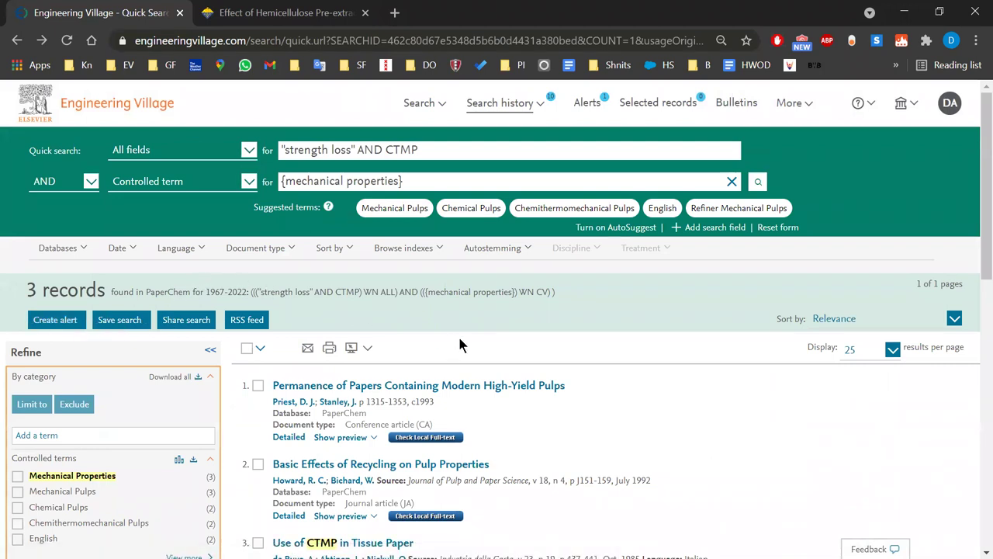
Step: Look through the result records and refine facets, and check the field choices for the second search term
scroll(459, 345, down, 8)
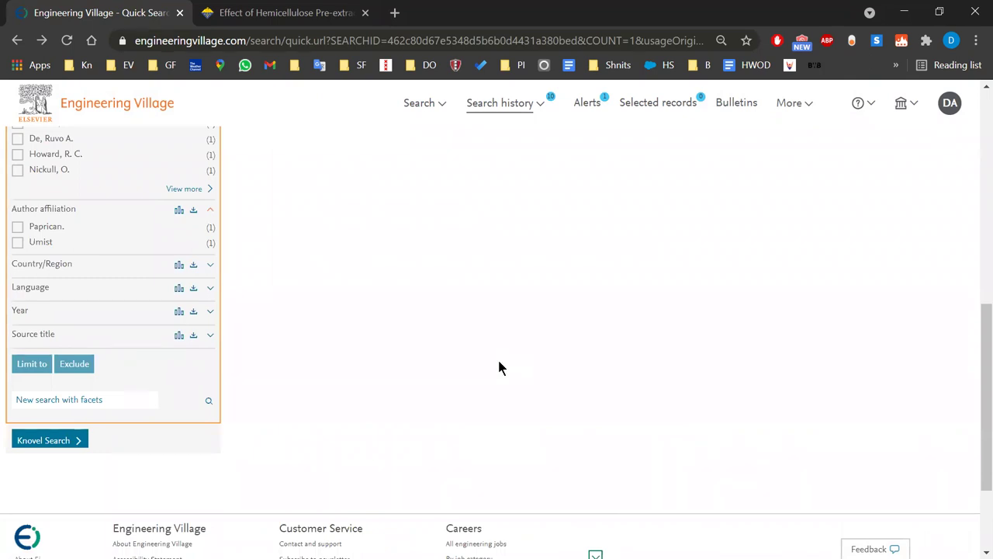
scroll(499, 368, up, 3)
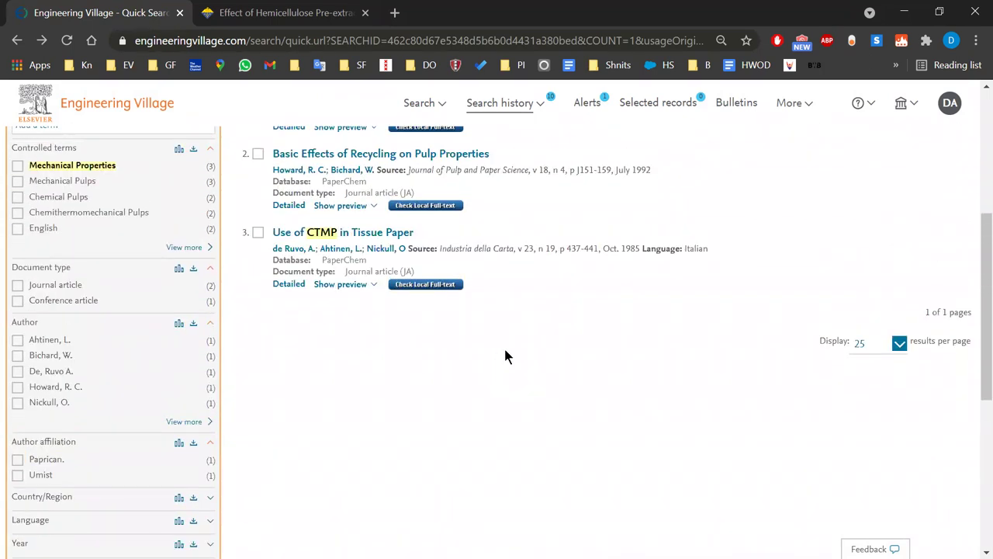
scroll(505, 357, up, 3)
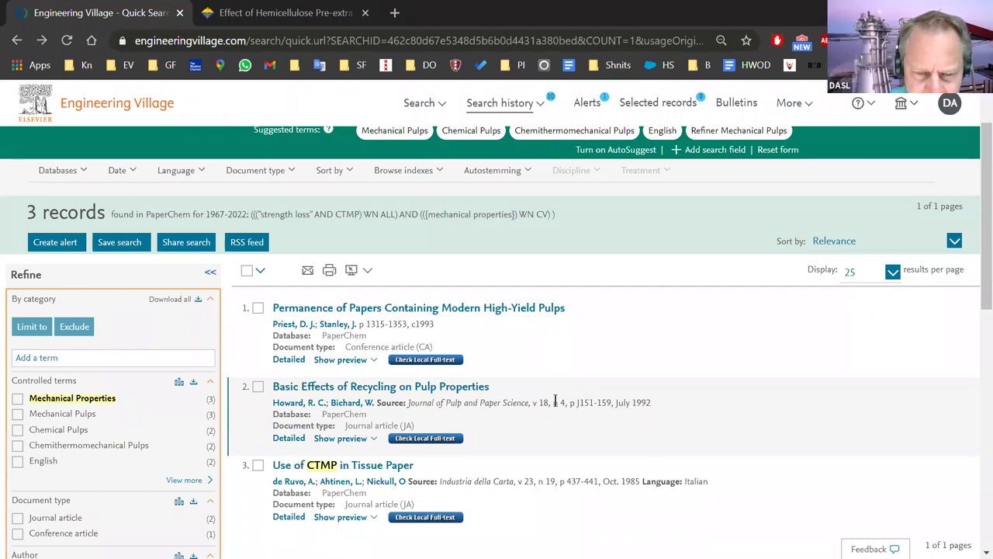
scroll(423, 272, up, 1)
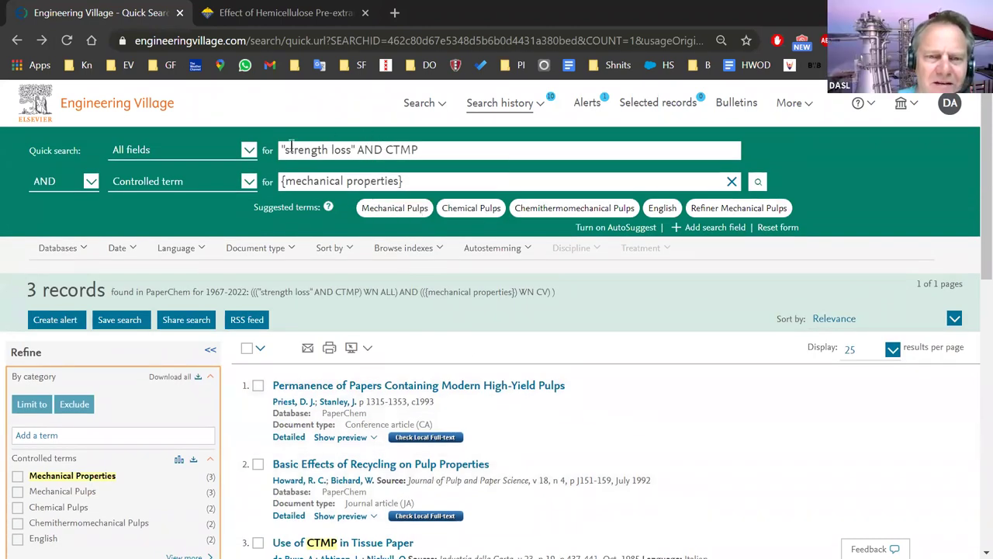
click(250, 182)
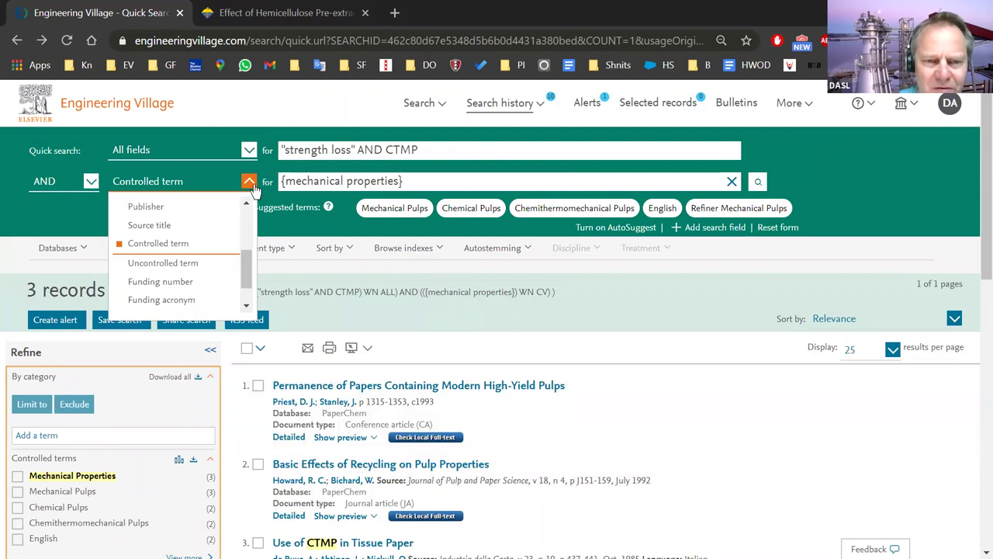
click(316, 233)
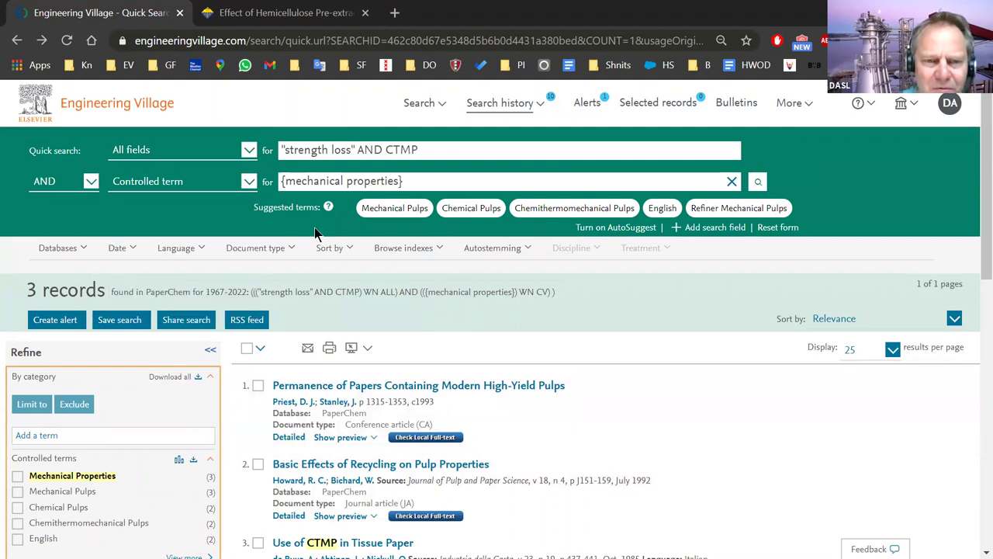
Step: Review the database and update choices, and set the publication start year to 2020
click(83, 255)
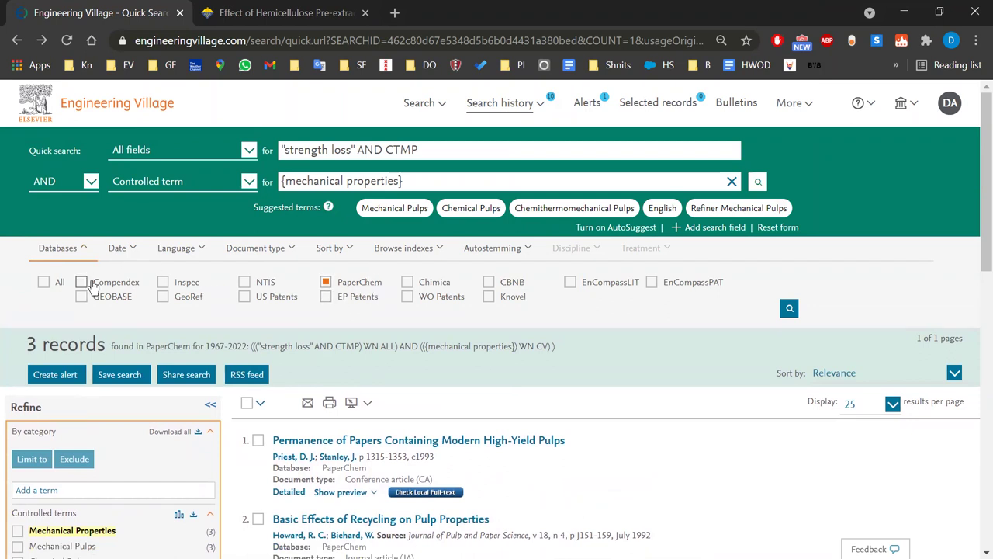
click(134, 248)
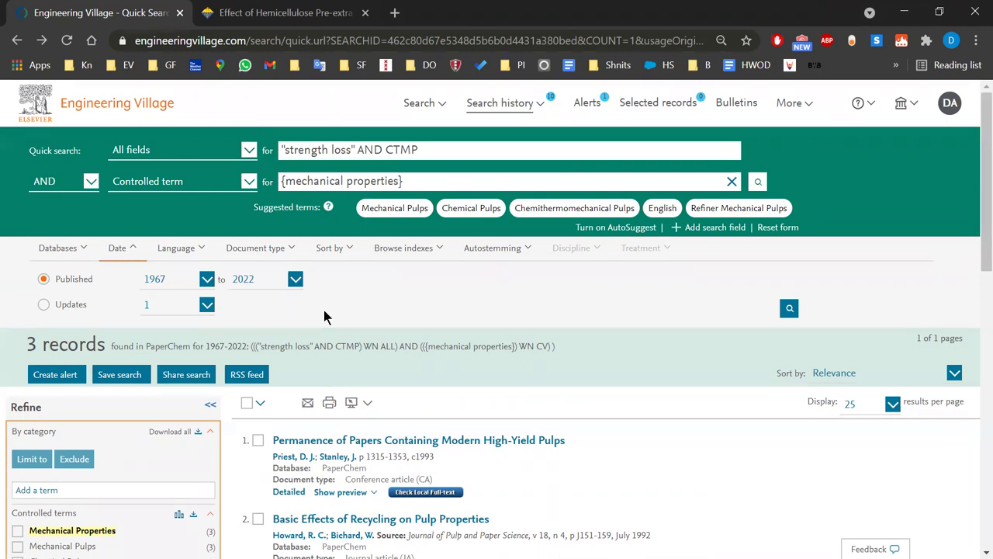
click(206, 279)
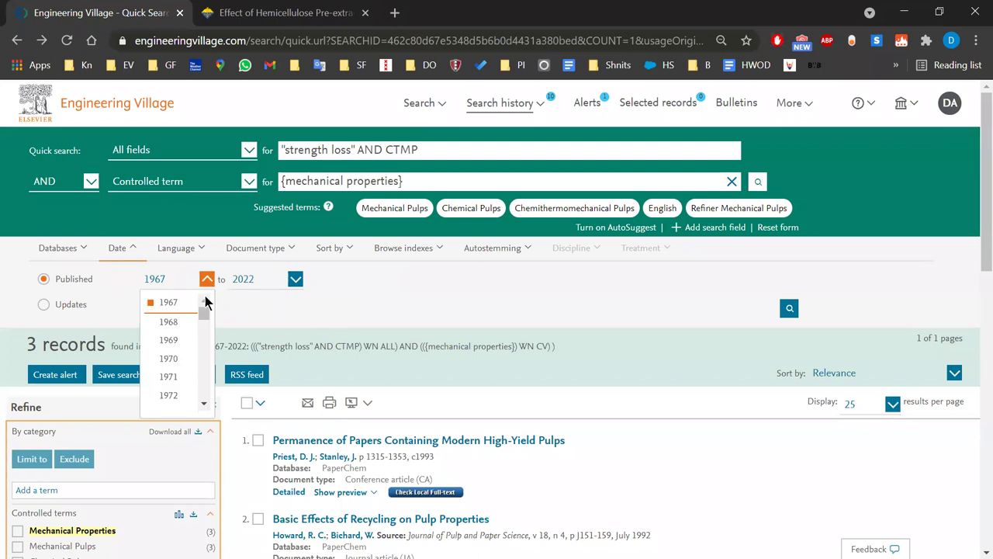
drag(205, 316, 204, 389)
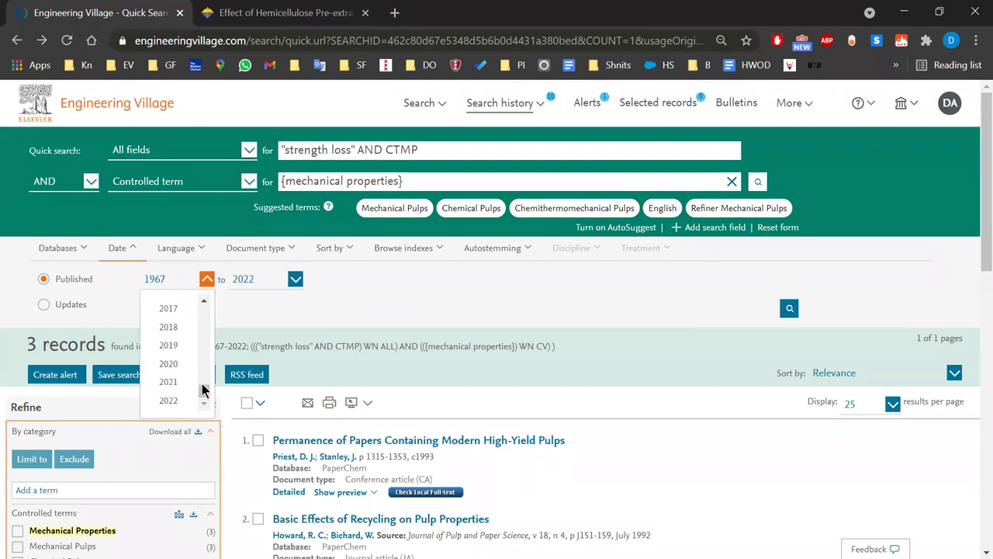
click(180, 360)
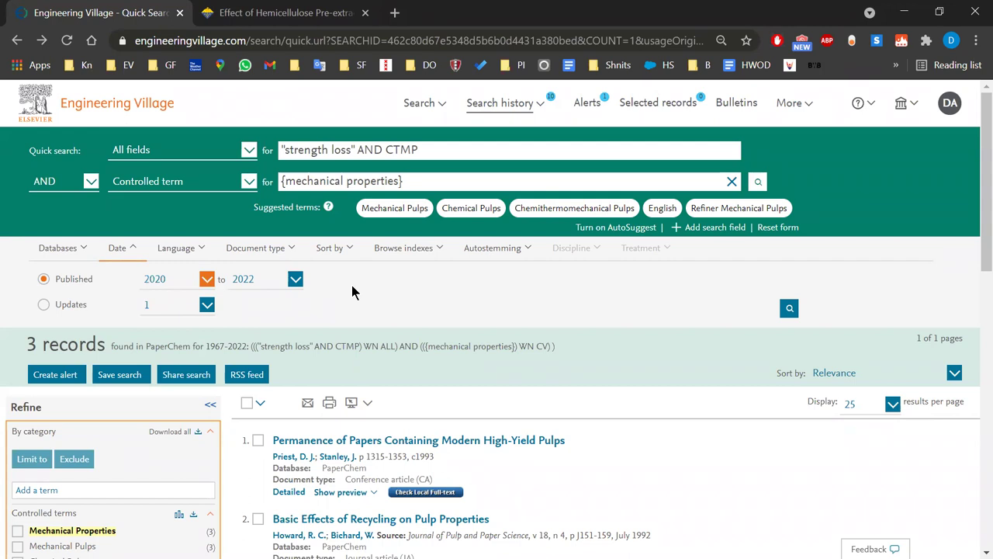
click(207, 305)
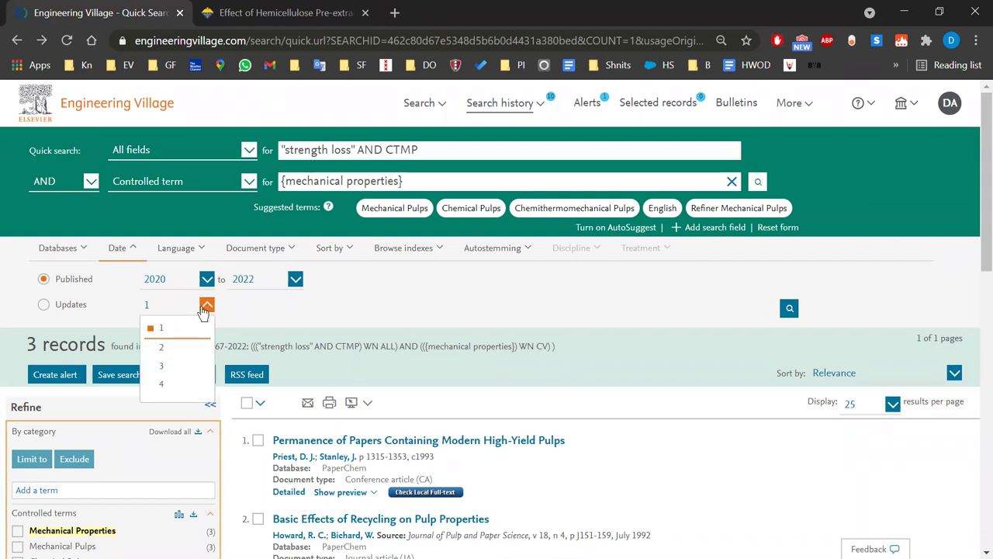
click(230, 312)
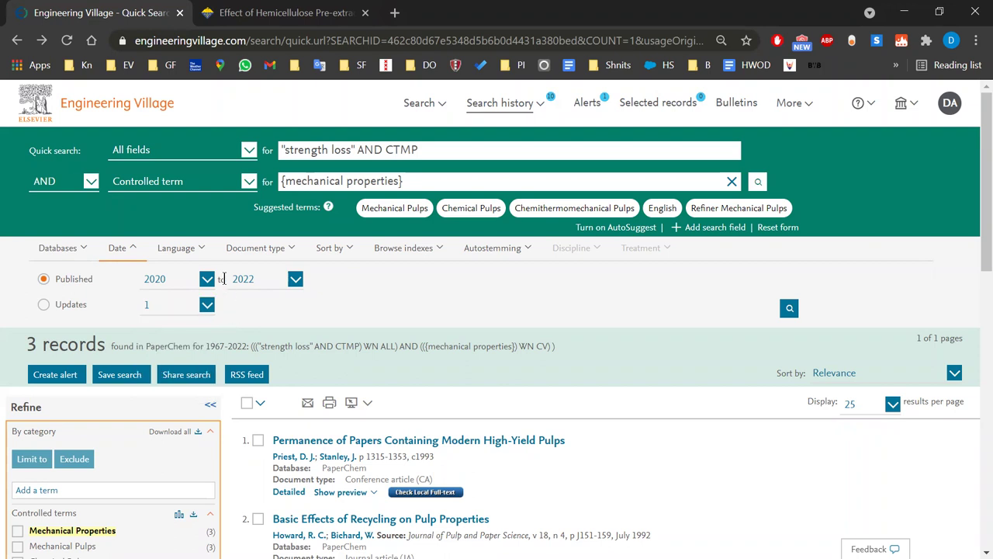
Step: Review the language limits and view the bar chart of the results by language
click(176, 248)
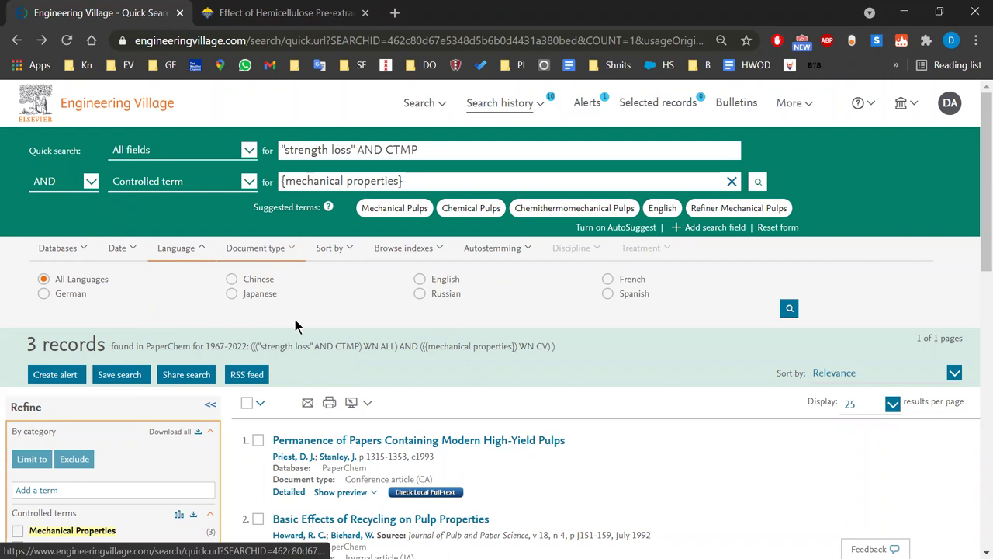
scroll(295, 318, down, 6)
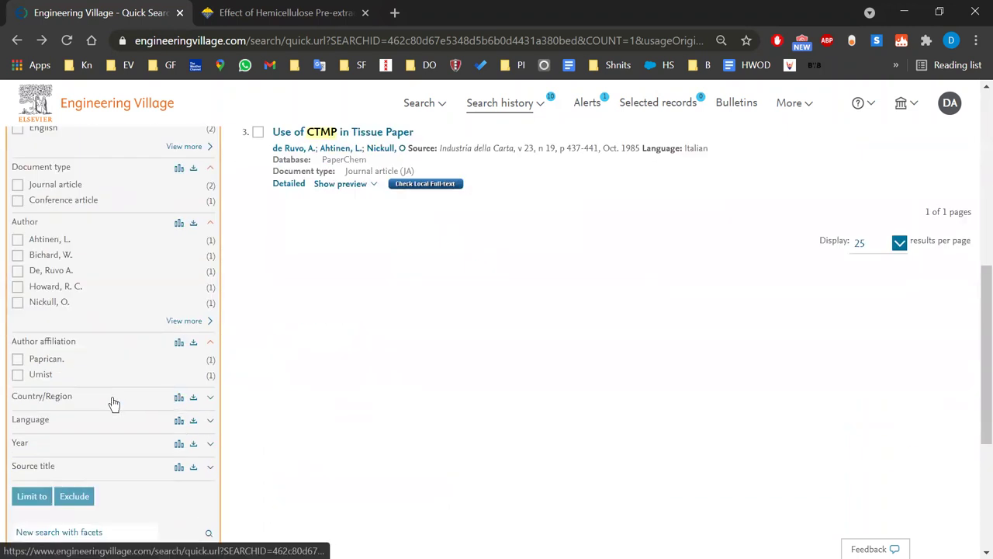
scroll(228, 423, down, 1)
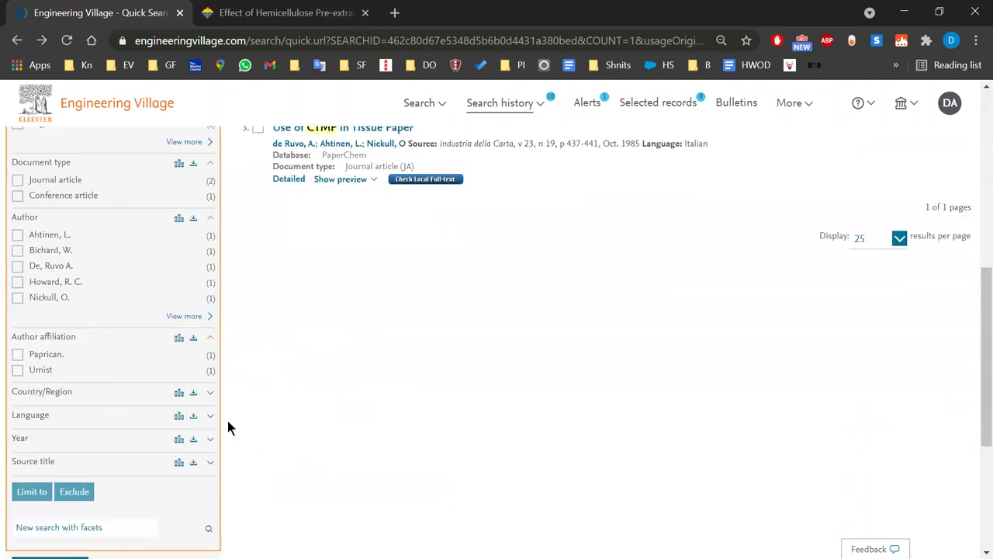
scroll(228, 420, down, 1)
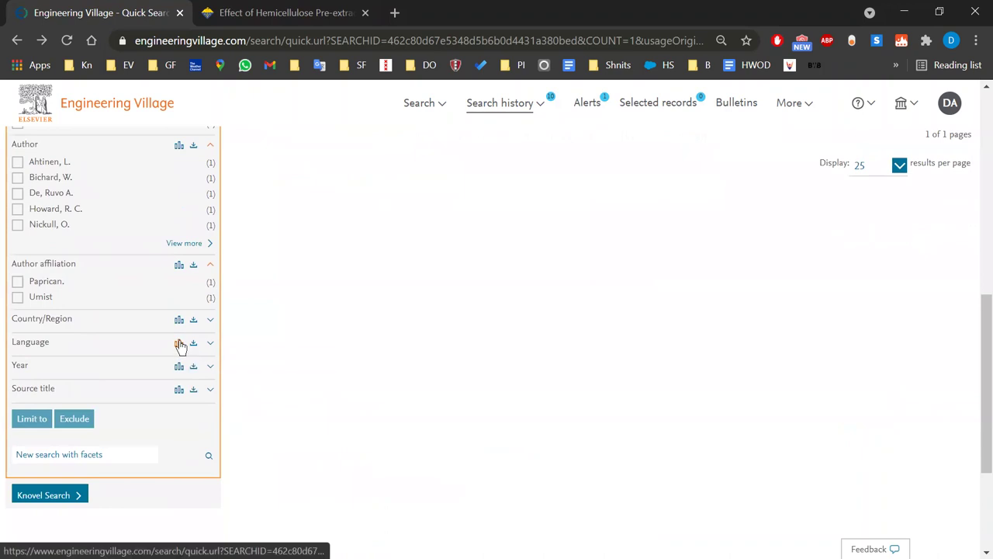
click(180, 343)
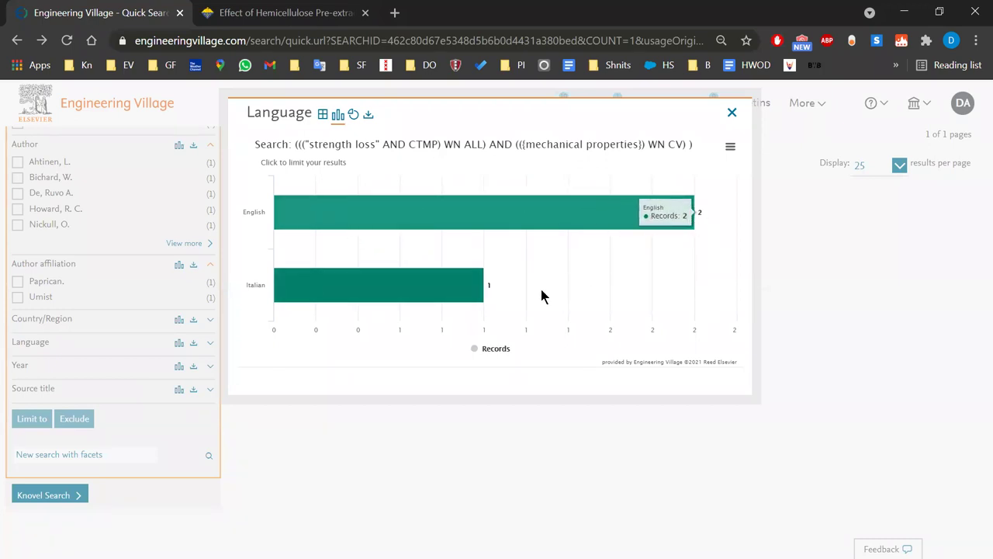
click(733, 114)
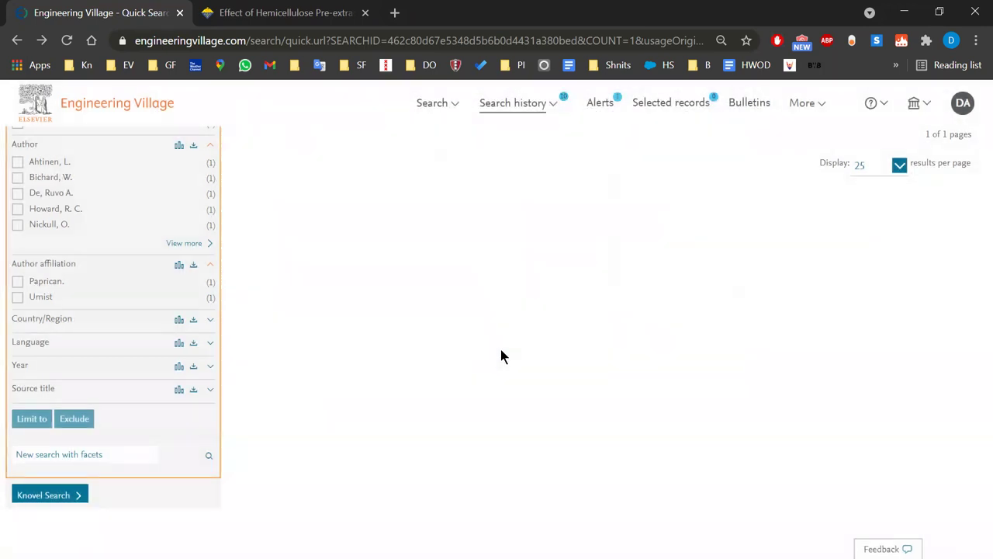
scroll(300, 329, up, 5)
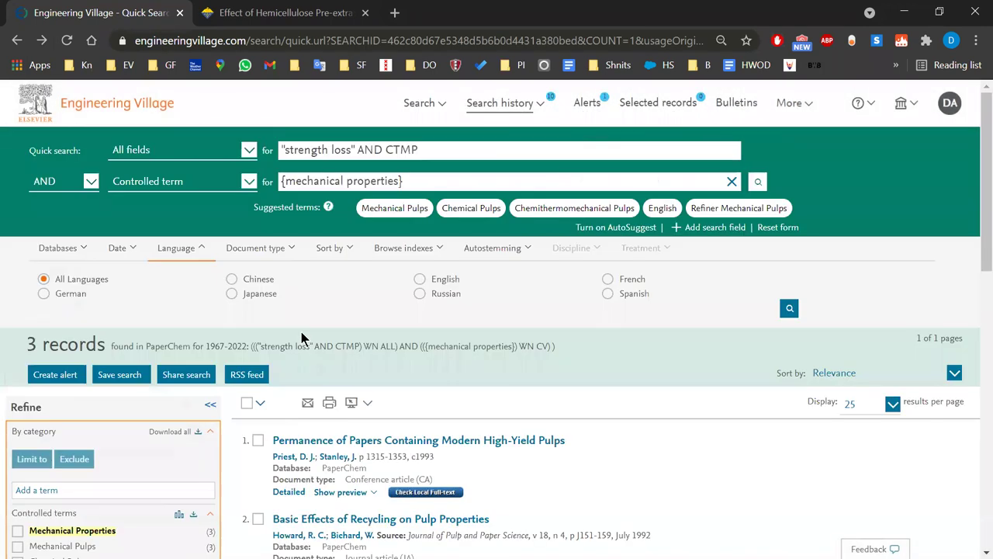
Step: Remove the mechanical properties term and the AND CTMP part, and run the search for "strength loss" alone
click(732, 181)
click(361, 150)
key(shift+End)
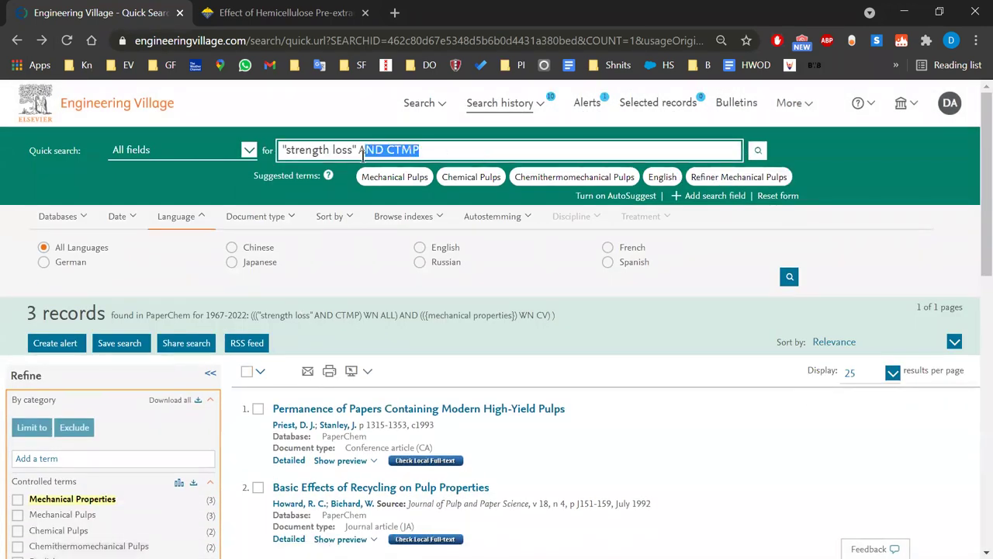
key(BackSpace)
key(Return)
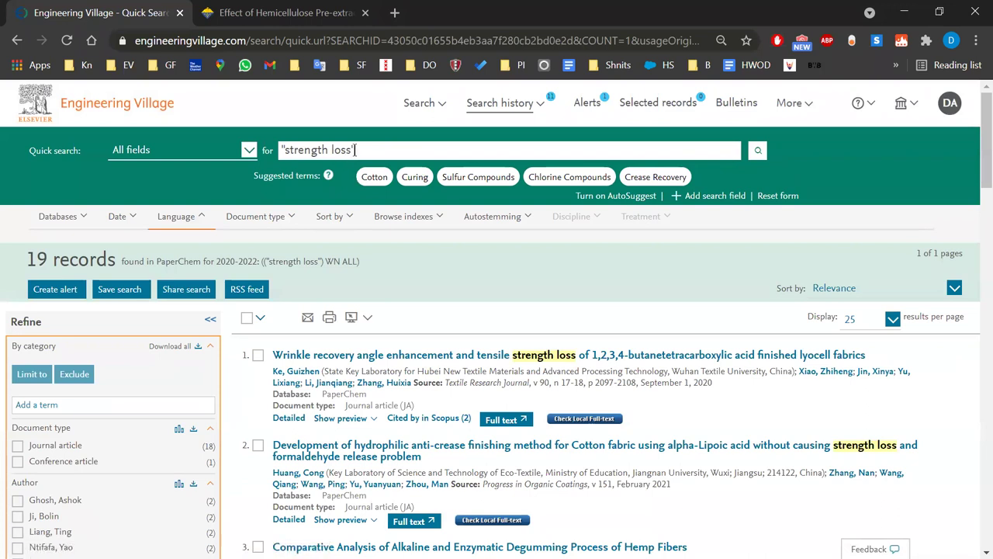
Step: Shorten the search term to strength, without quotation marks, and run the search
drag(354, 145, 329, 155)
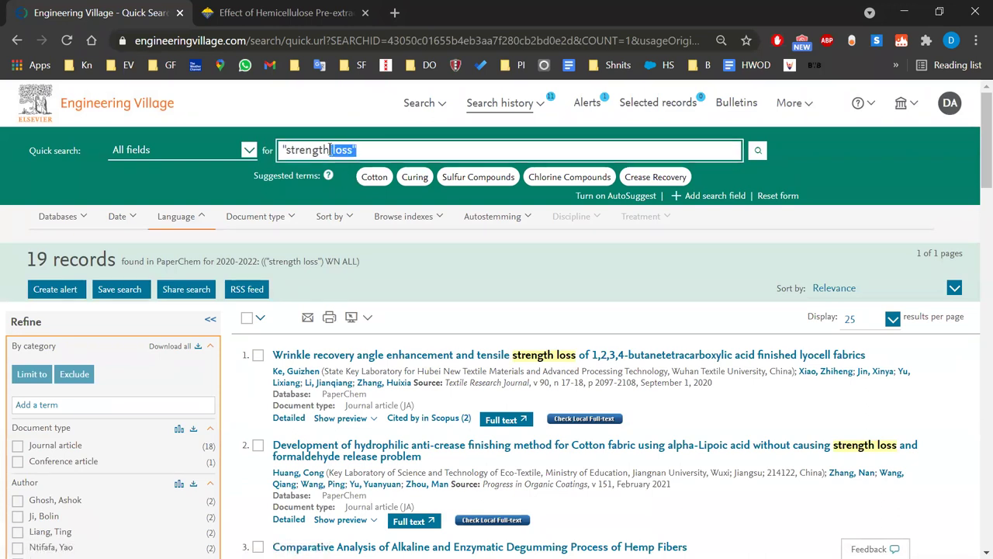
key(BackSpace)
key(Return)
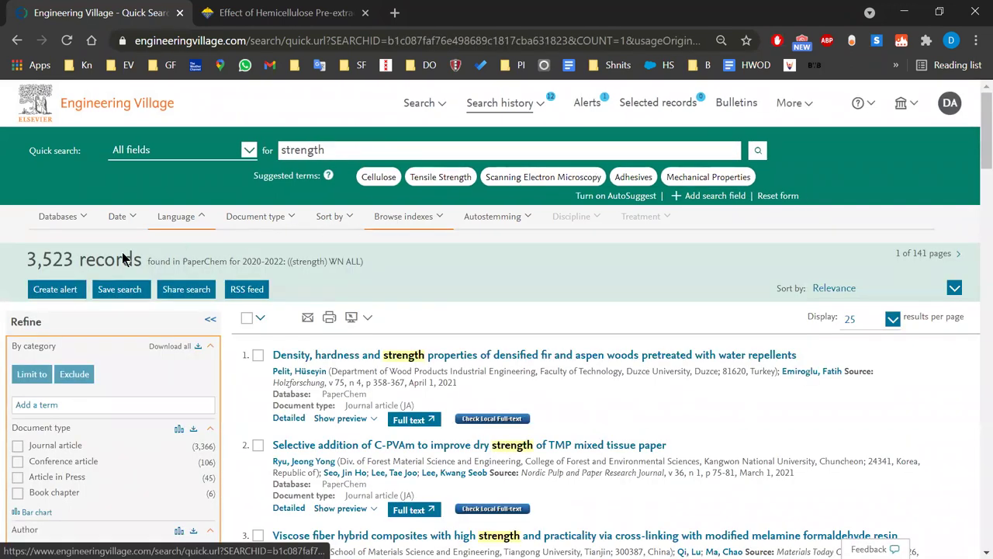
Step: View the bar charts of the strength results by language and by year
scroll(156, 272, down, 5)
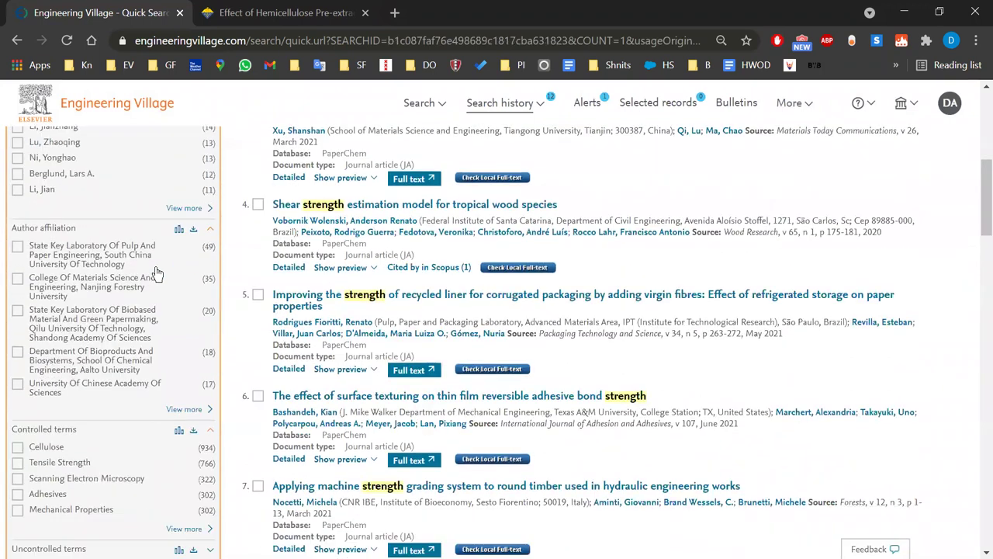
scroll(155, 273, down, 3)
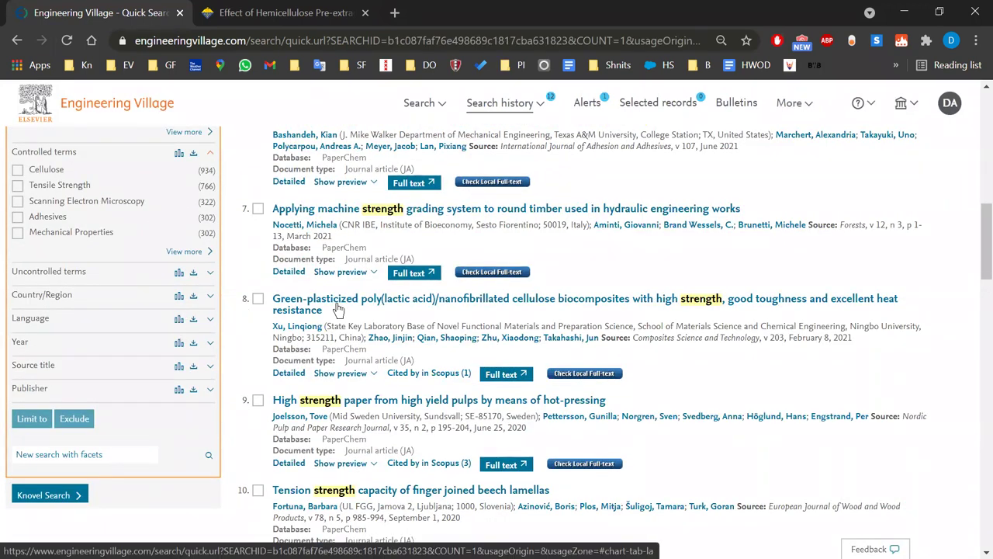
click(179, 322)
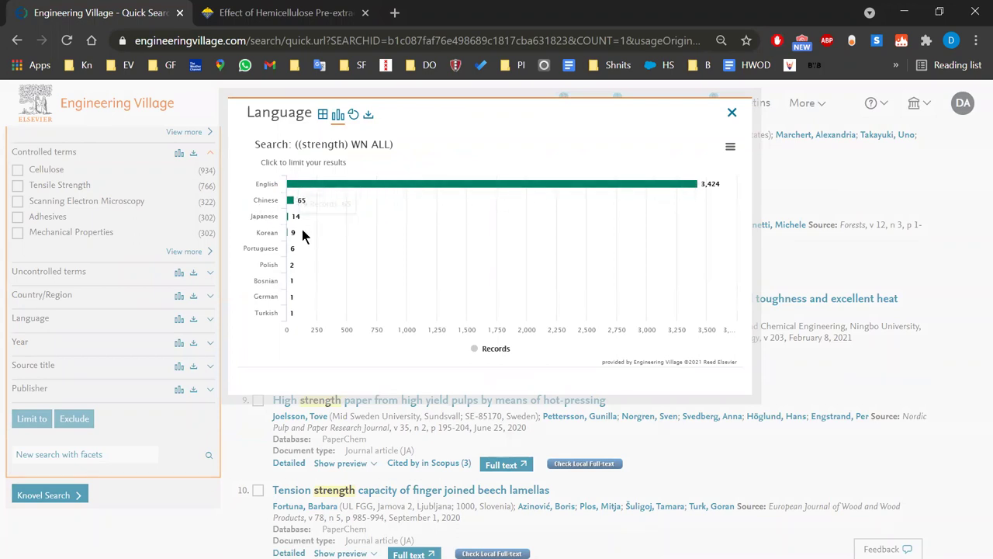
mouse_move(290, 326)
click(732, 113)
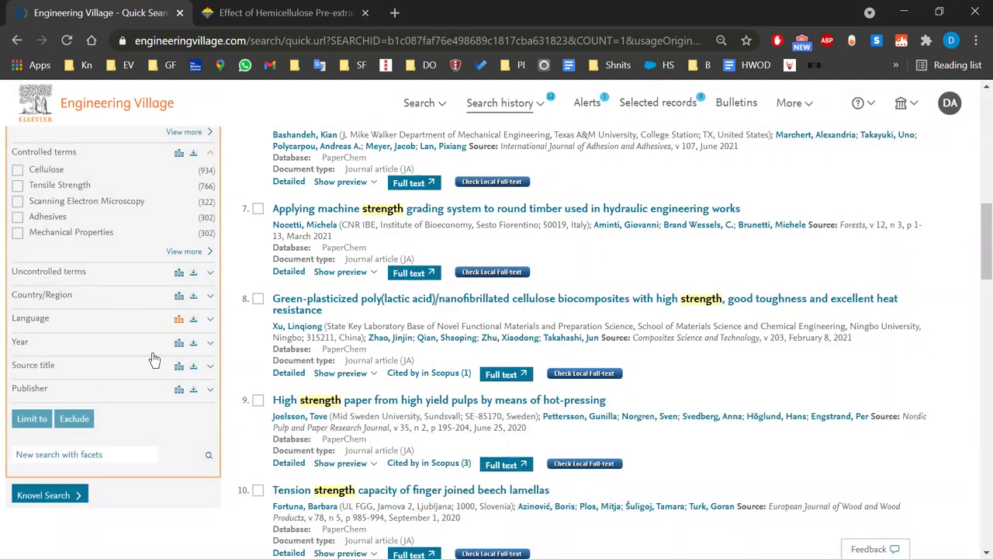
click(179, 343)
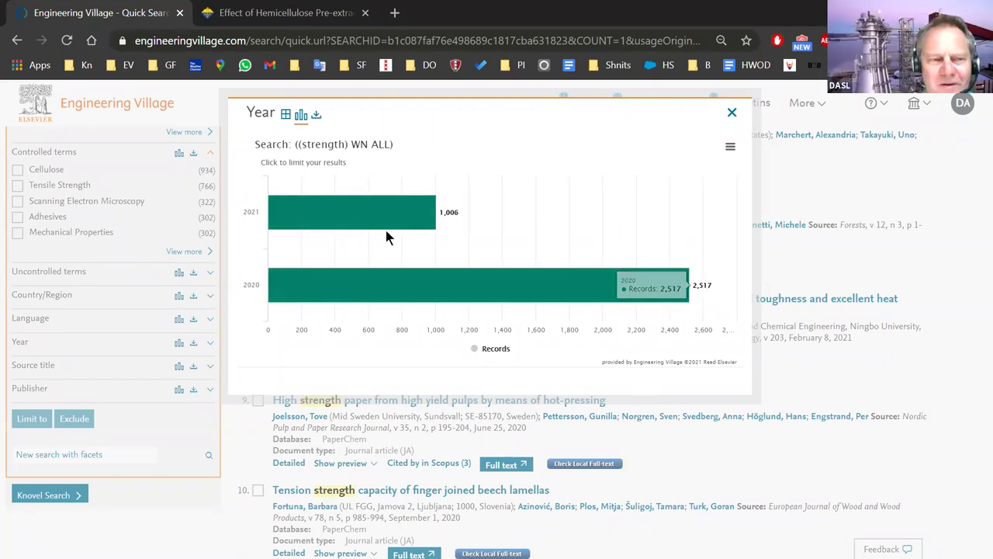
click(732, 112)
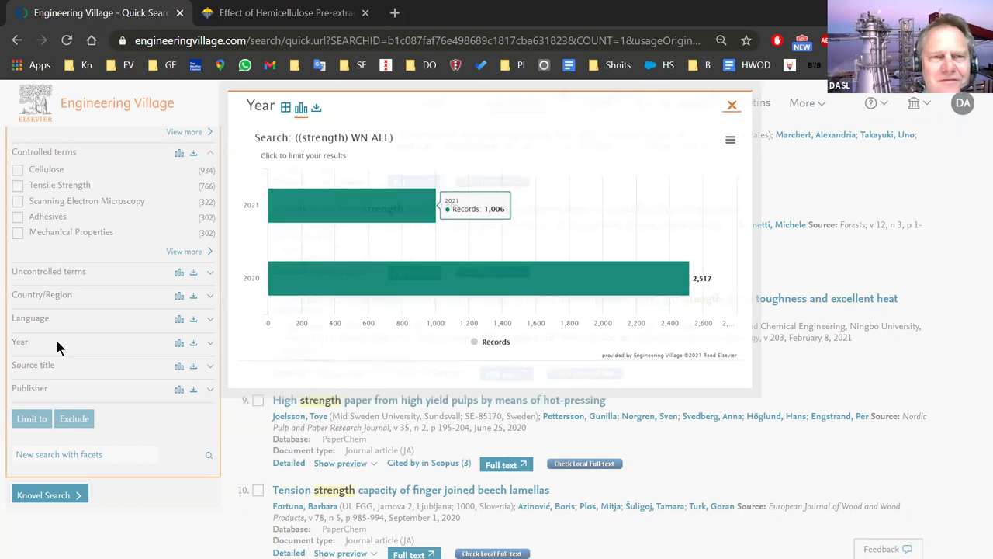
Step: Set the publication start year to 1972 and rerun the strength search
scroll(233, 324, up, 9)
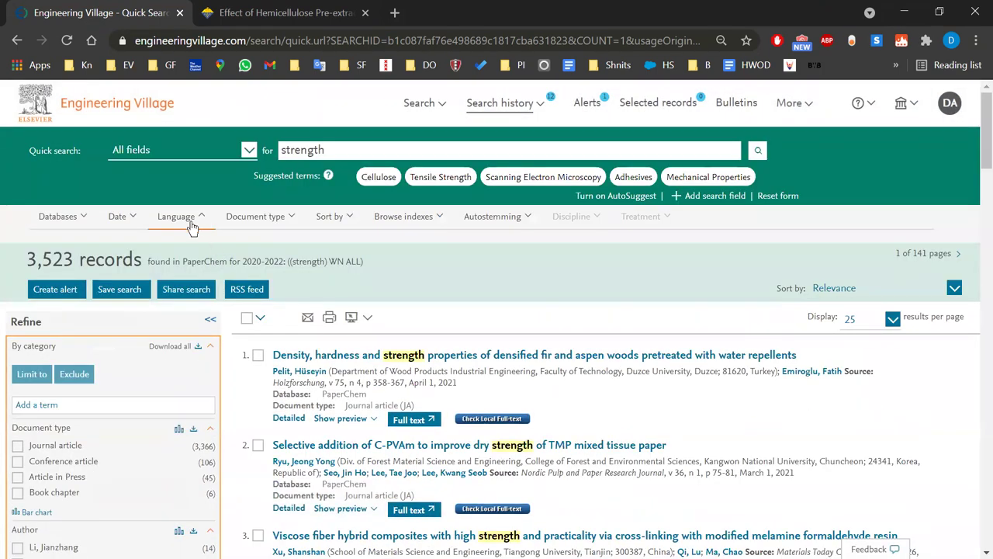
click(117, 220)
click(207, 247)
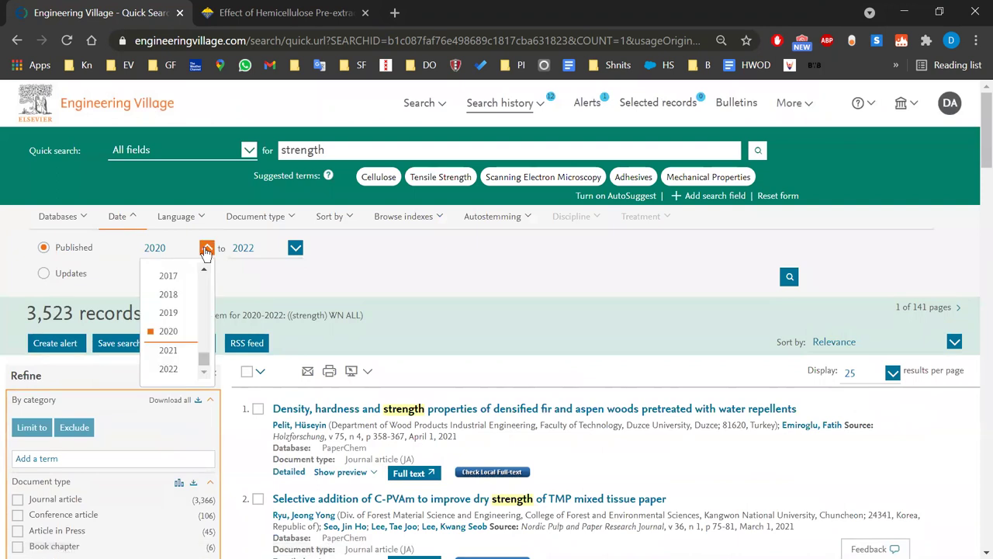
drag(206, 355, 204, 281)
click(200, 273)
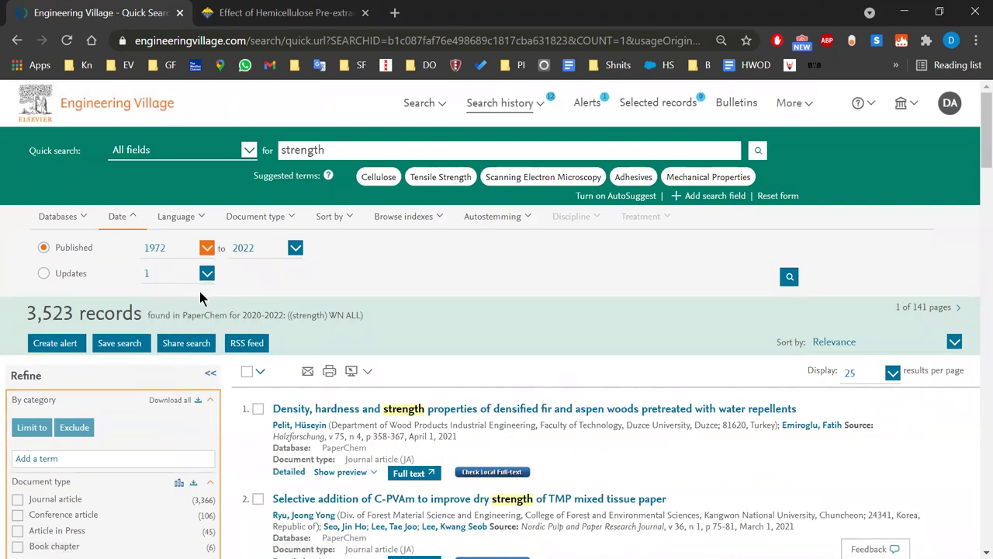
click(790, 281)
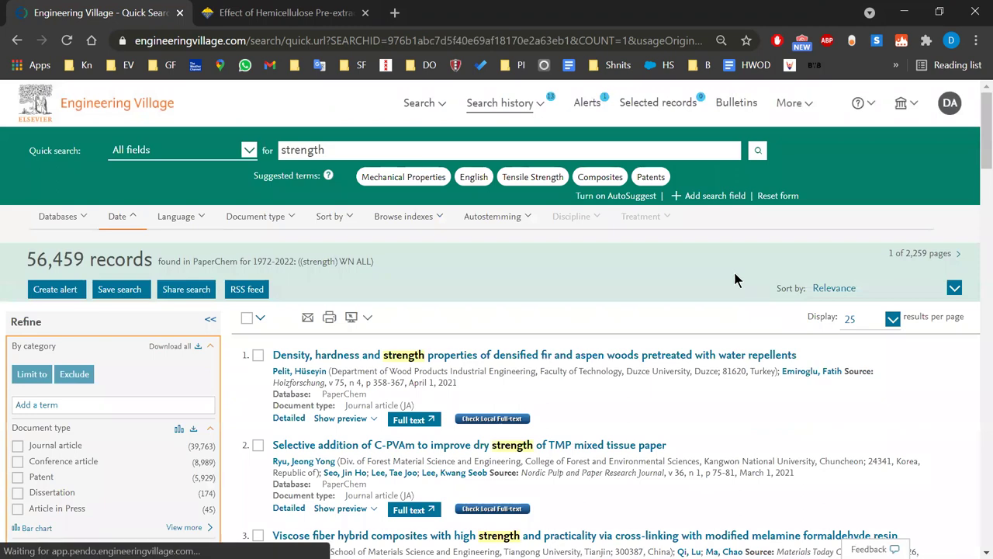
Step: View the bar chart of the 1972-2022 strength results by year
scroll(186, 435, down, 5)
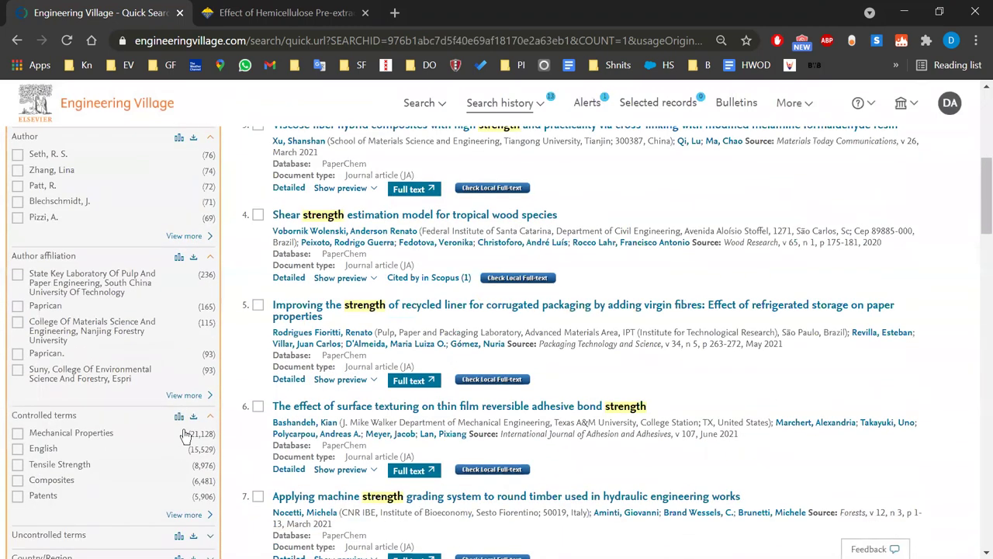
scroll(178, 412, down, 5)
scroll(177, 412, up, 1)
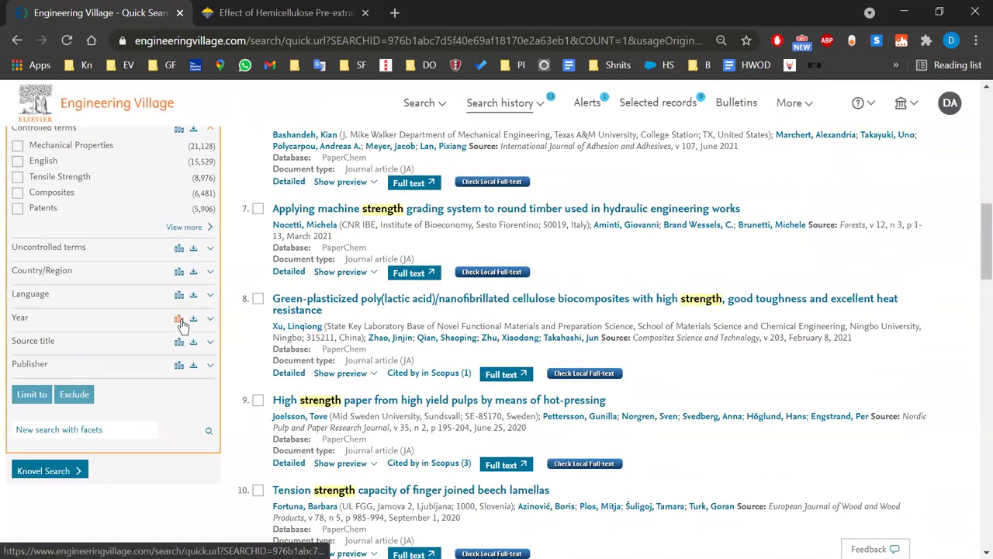
click(179, 319)
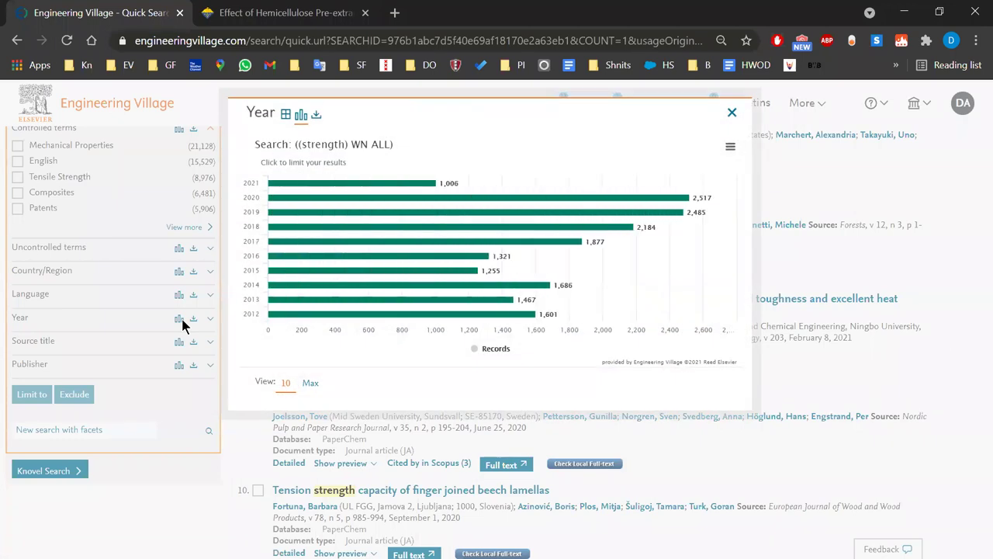
mouse_move(660, 215)
click(732, 114)
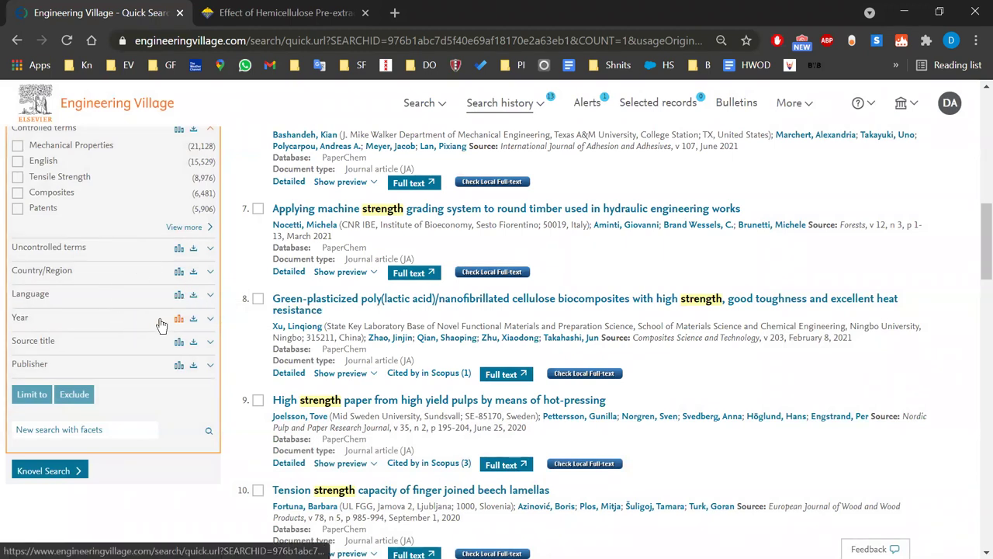
Step: Review the document type, sort order, browse index and autostemming options of the quick search
scroll(169, 314, up, 1)
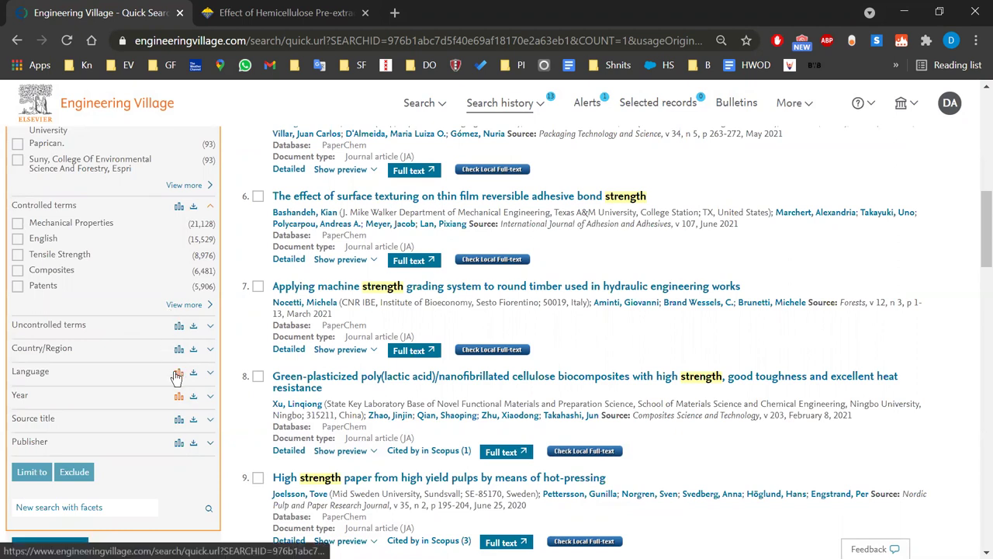
scroll(203, 427, up, 2)
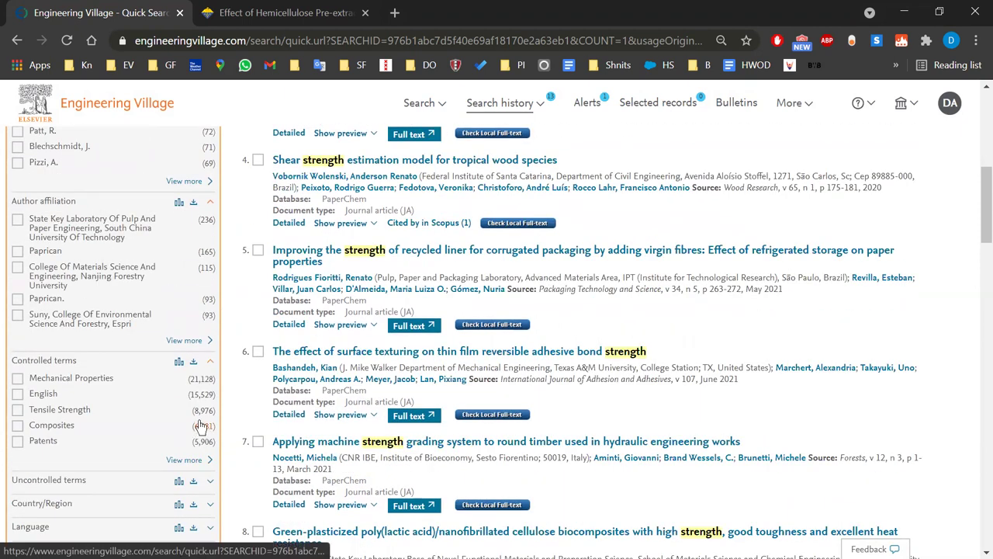
scroll(179, 366, up, 1)
scroll(179, 366, up, 6)
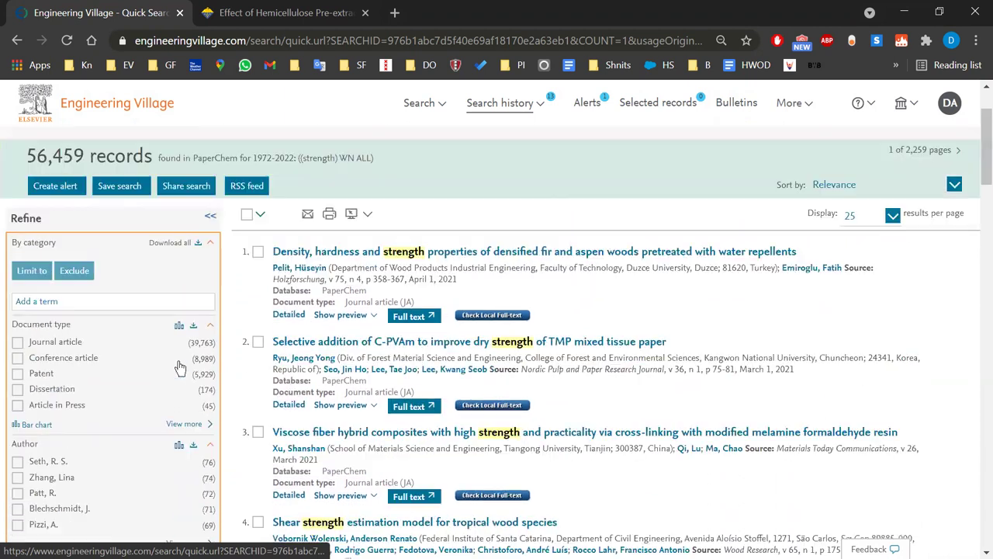
click(250, 217)
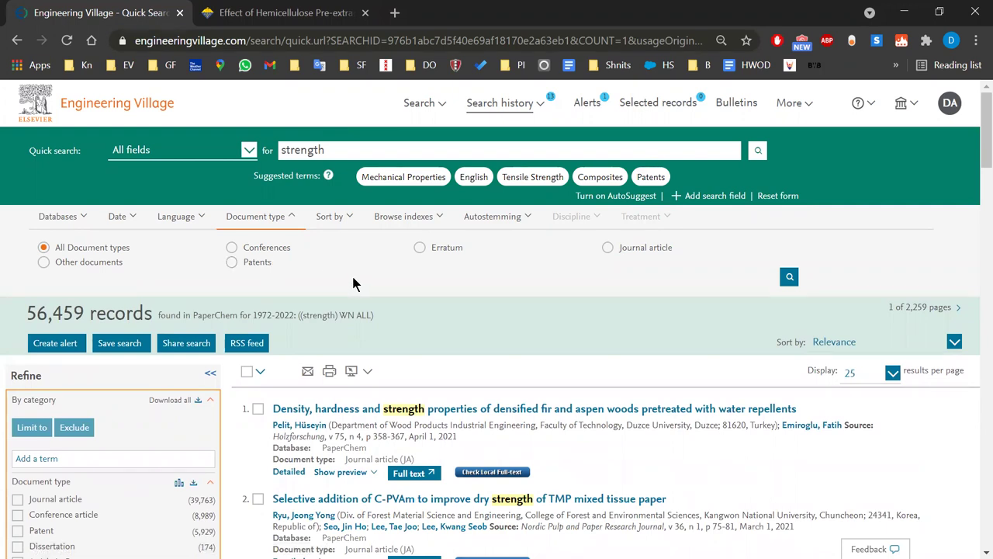
click(351, 225)
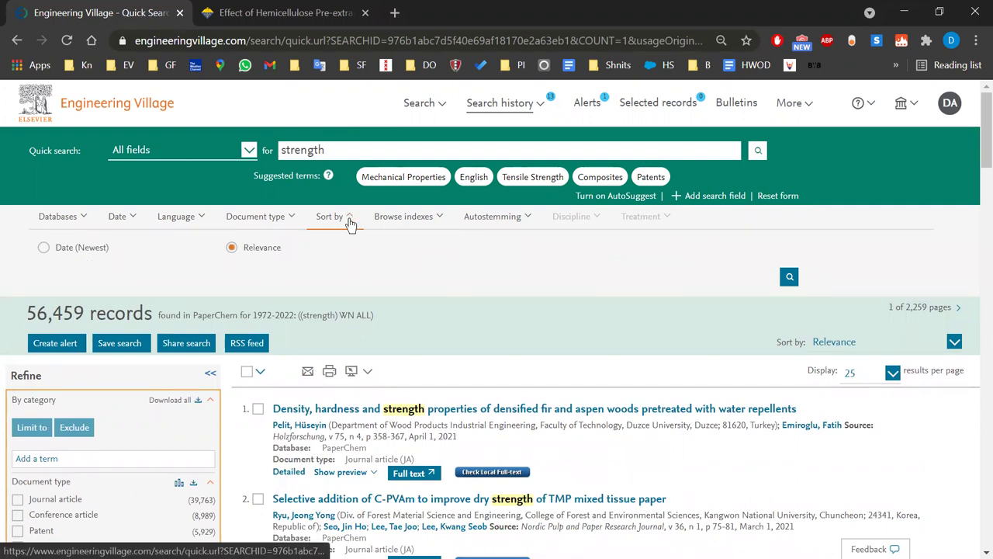
click(427, 223)
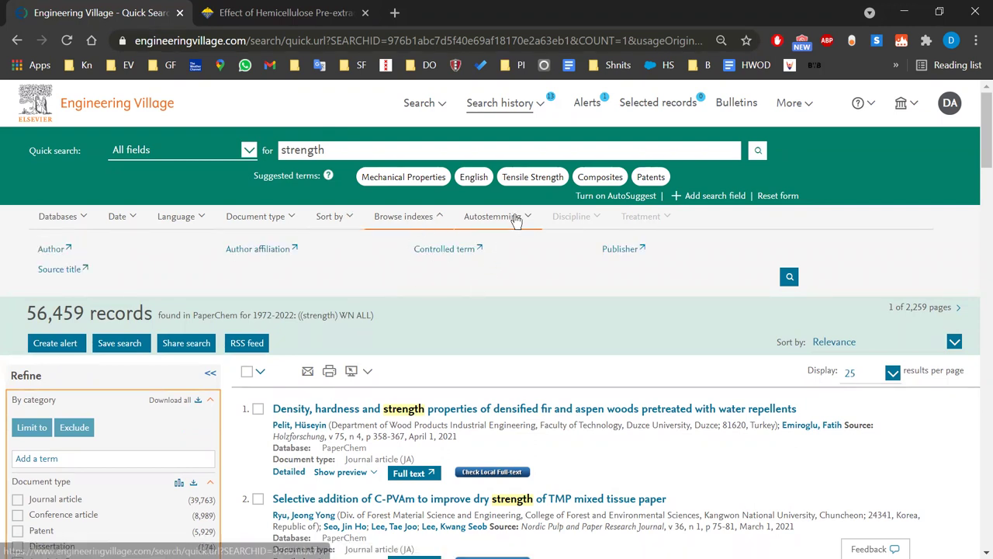
click(516, 216)
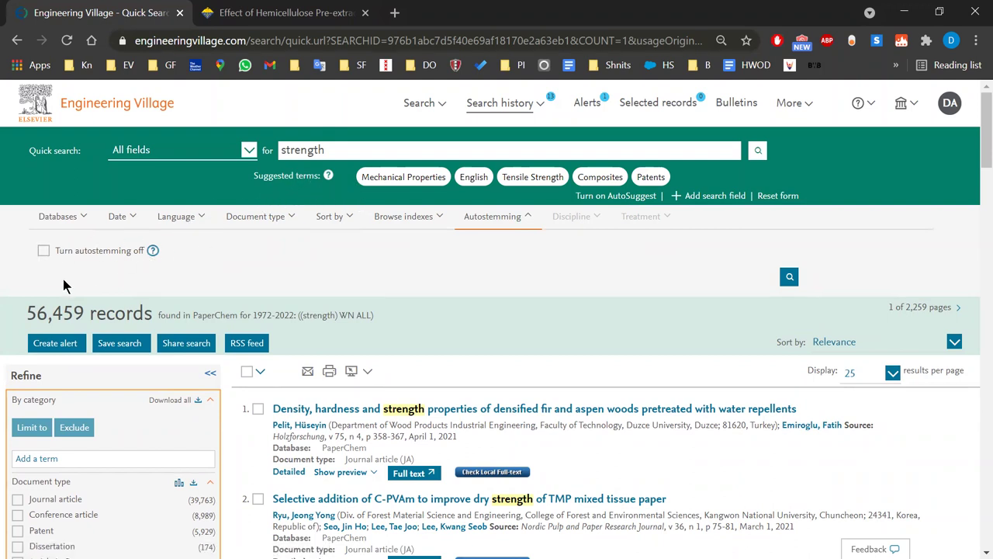
Step: Read the Autostemming help topic, closing the hemicellulose article page on the way, and return to the search results
click(153, 251)
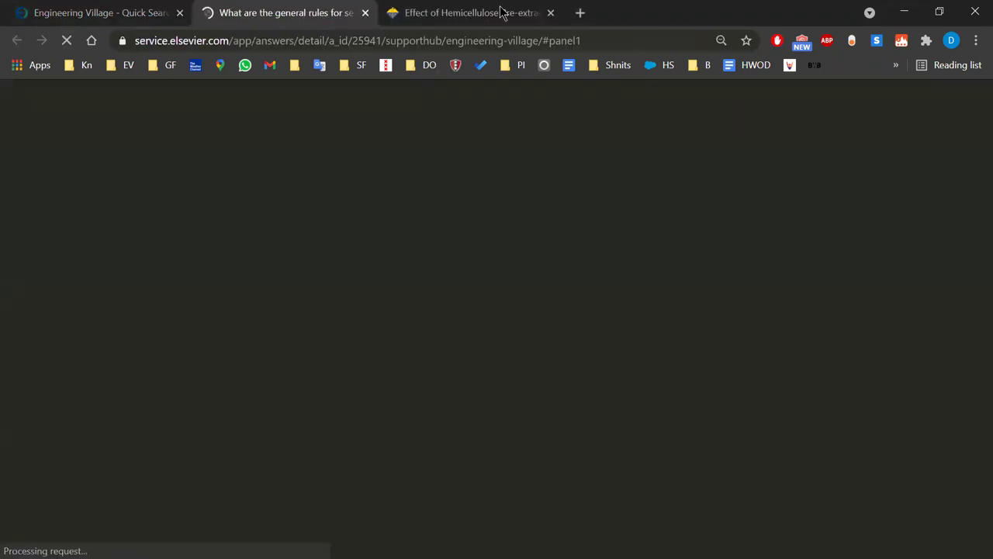
click(503, 13)
click(267, 12)
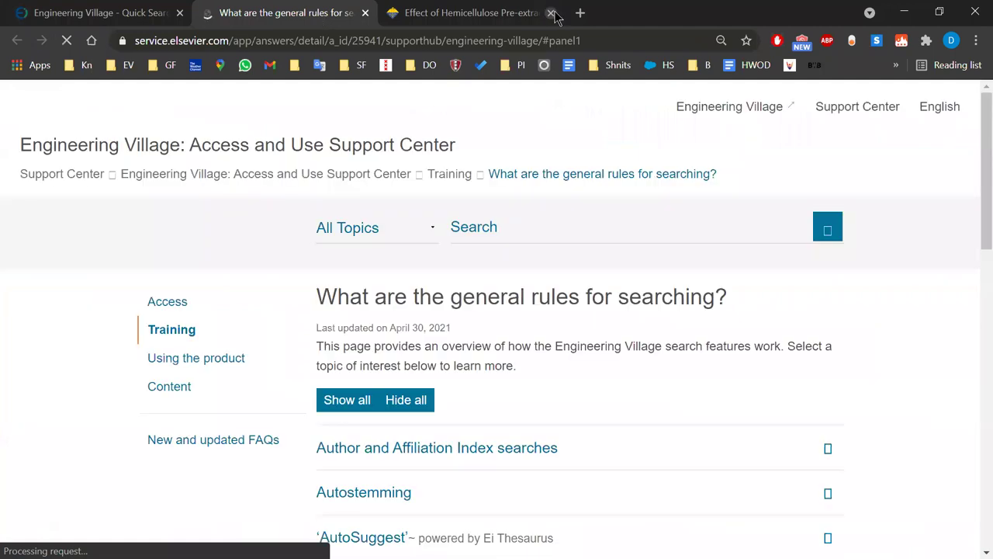
click(550, 13)
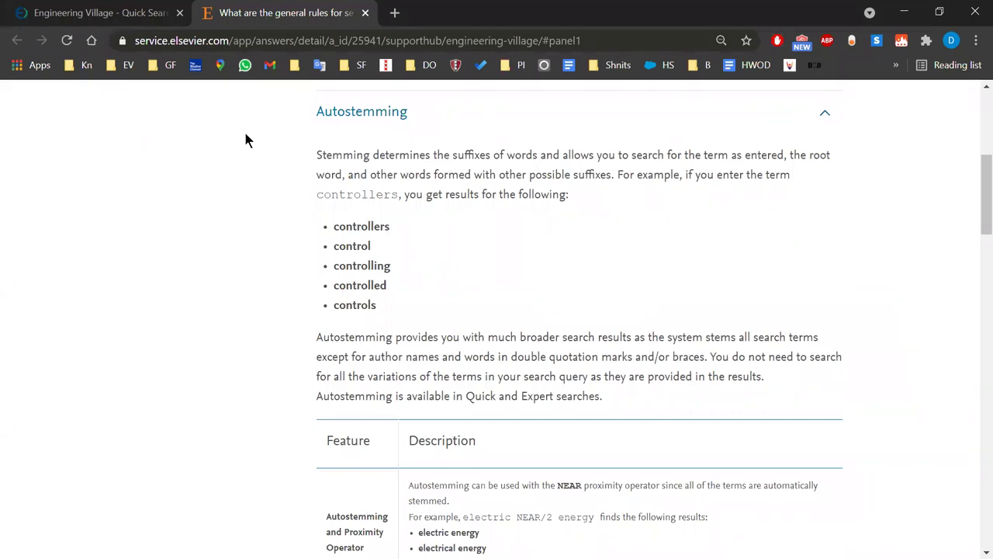
click(153, 14)
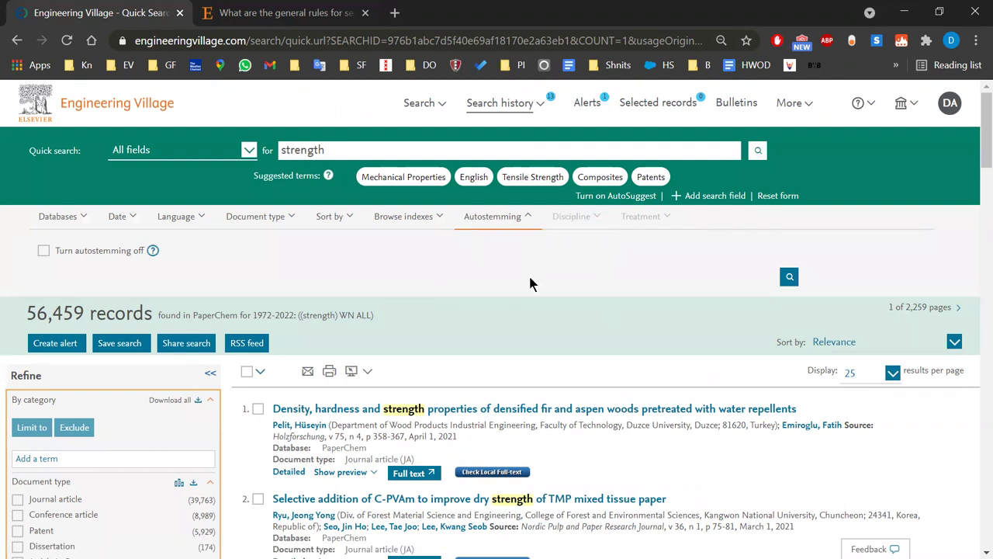
Step: Examine the refine categories for the strength results, from document type and controlled terms down to publisher
scroll(530, 283, down, 1)
scroll(530, 288, up, 1)
click(337, 147)
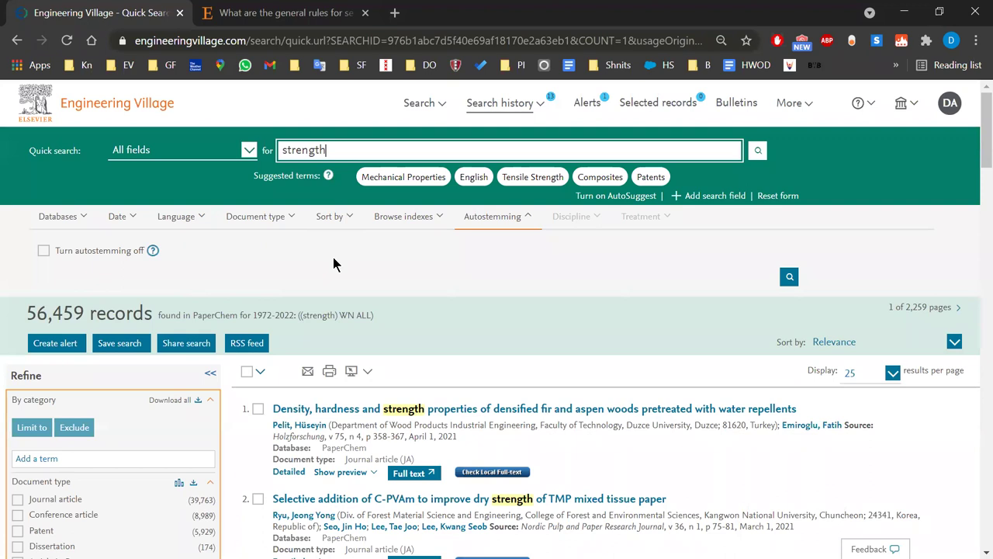
scroll(334, 264, down, 2)
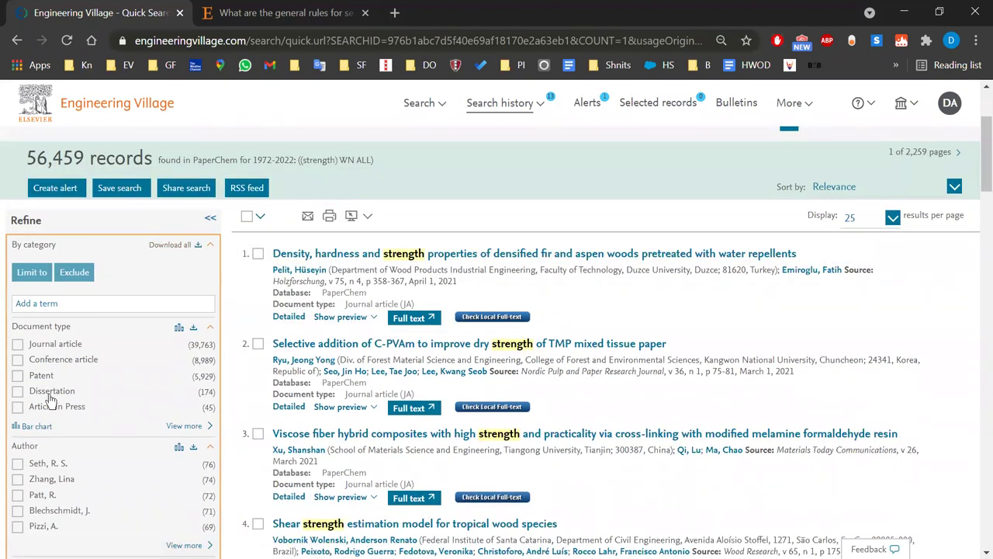
scroll(122, 401, down, 1)
scroll(124, 402, down, 4)
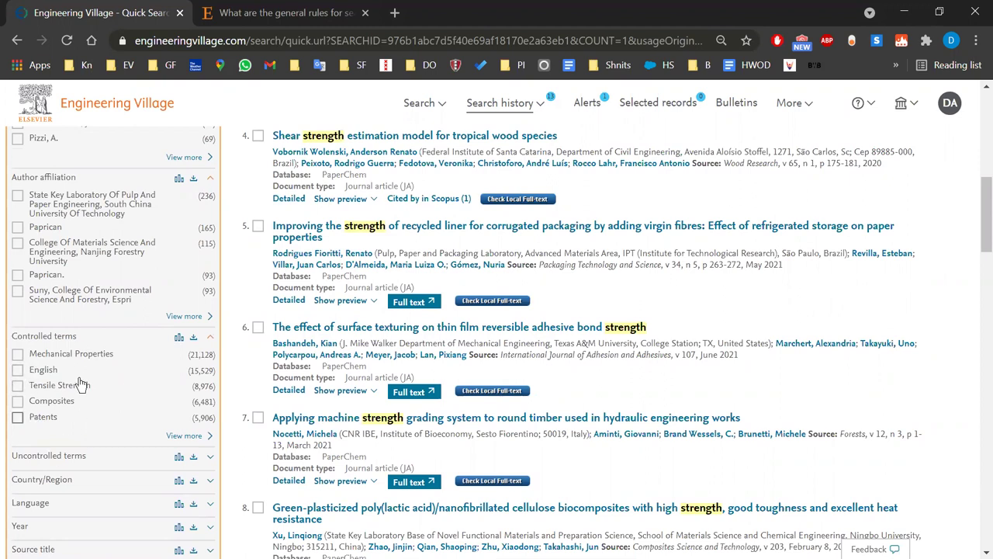
scroll(81, 388, down, 1)
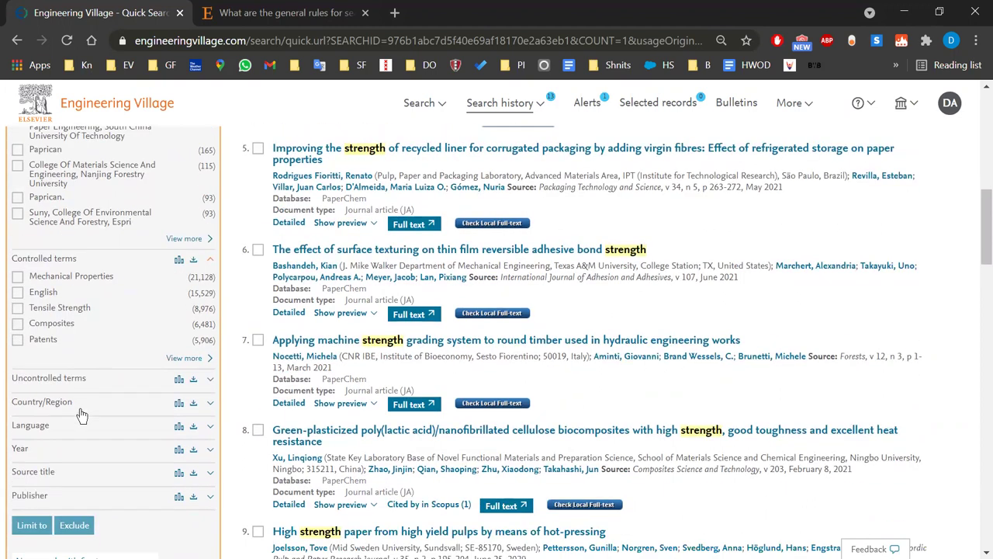
scroll(88, 418, up, 6)
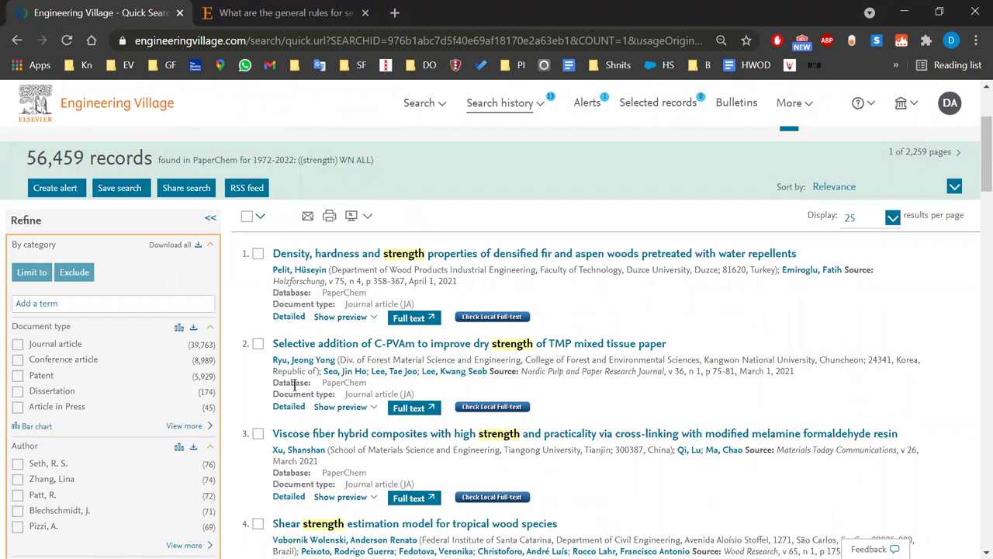
Step: Open the first record, on densified fir and aspen woods, and read through its detailed view
click(361, 256)
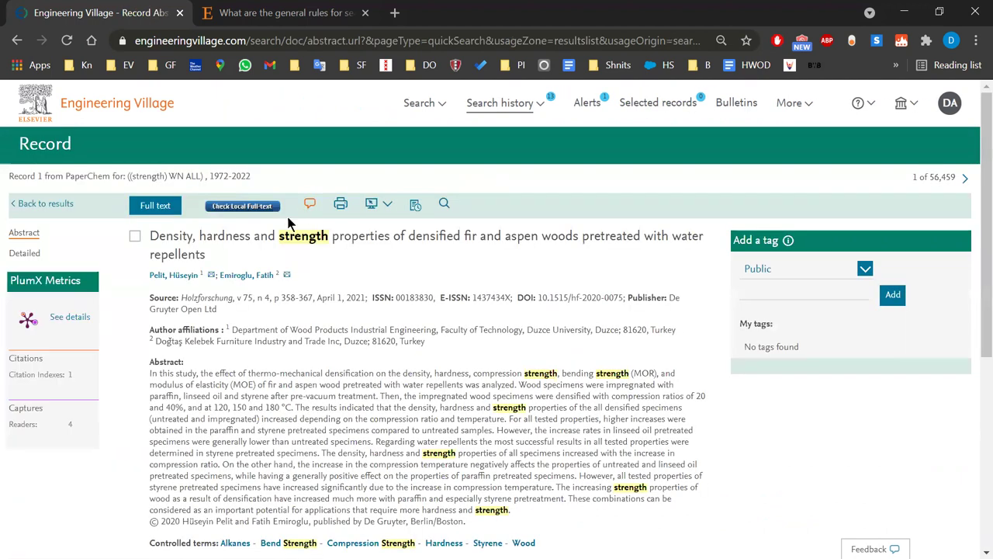
click(24, 253)
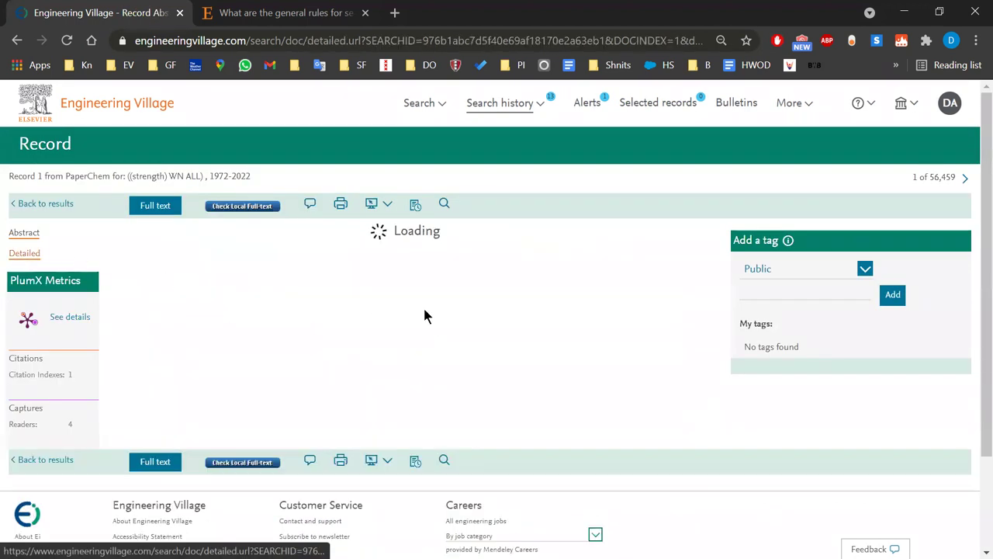
scroll(400, 299, down, 8)
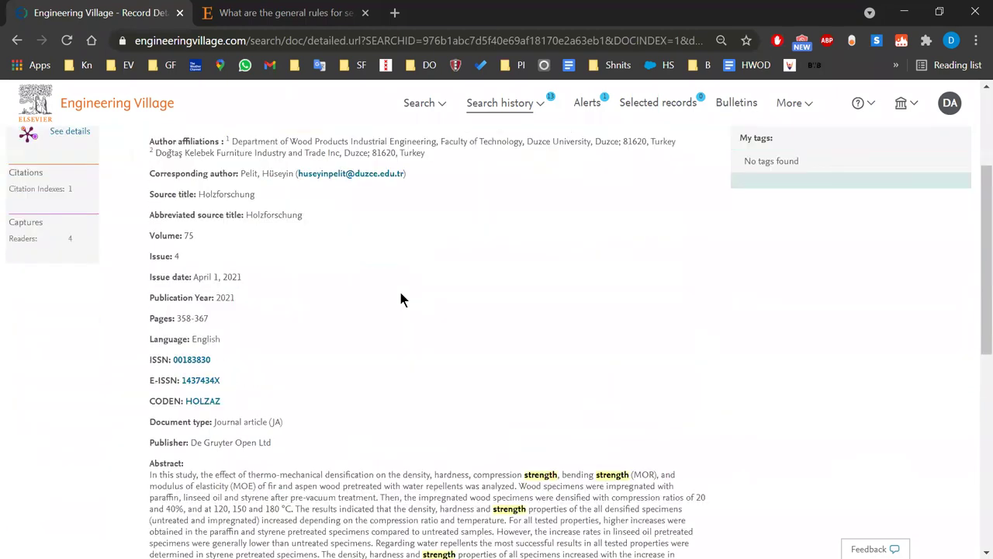
Step: Finish reading the detailed record on densified fir and aspen woods and return to the search results
scroll(400, 295, down, 2)
scroll(400, 292, up, 8)
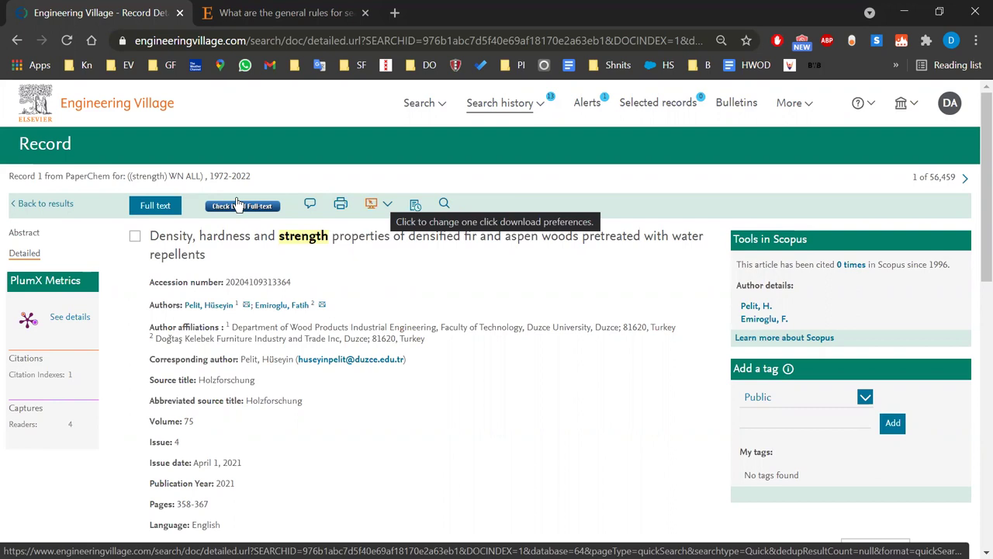
click(69, 204)
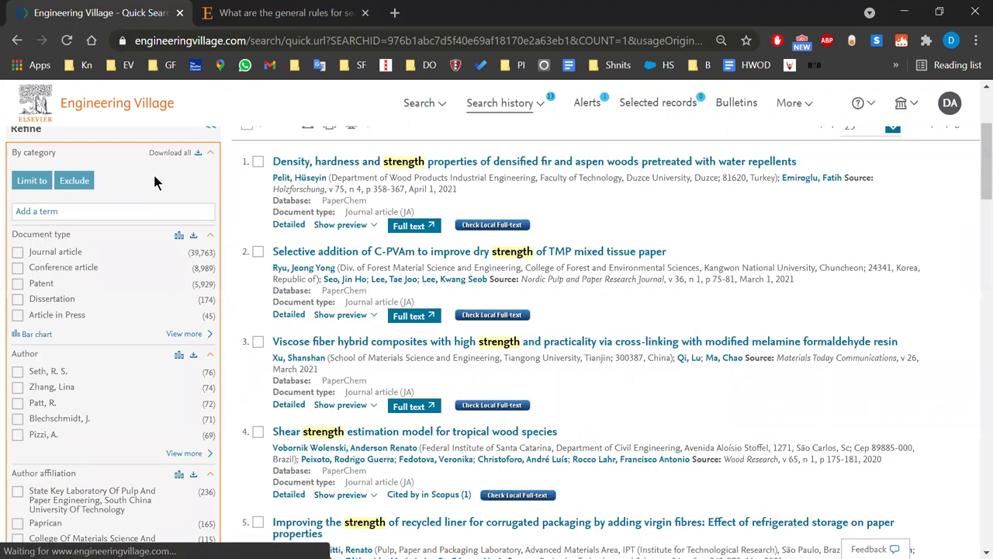
scroll(334, 225, up, 2)
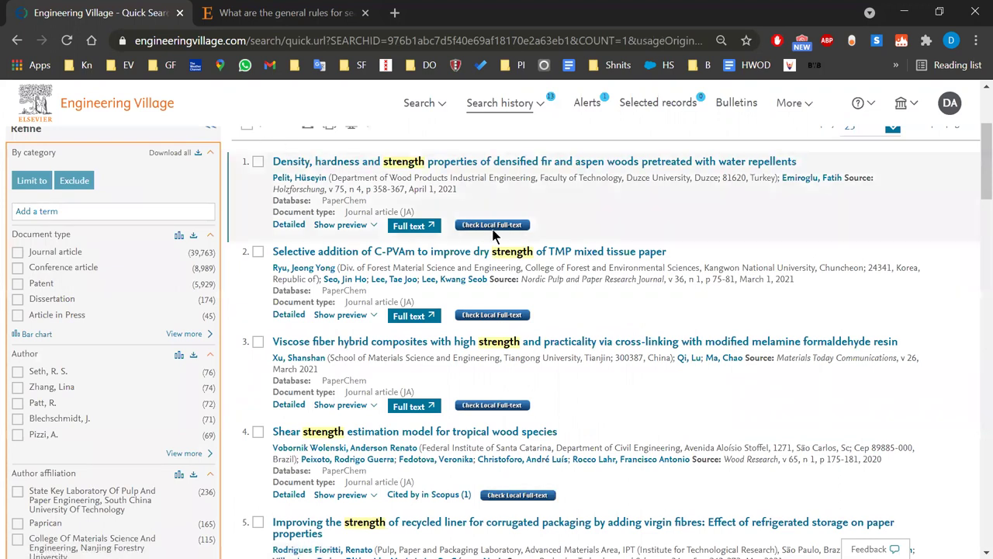
scroll(516, 278, up, 1)
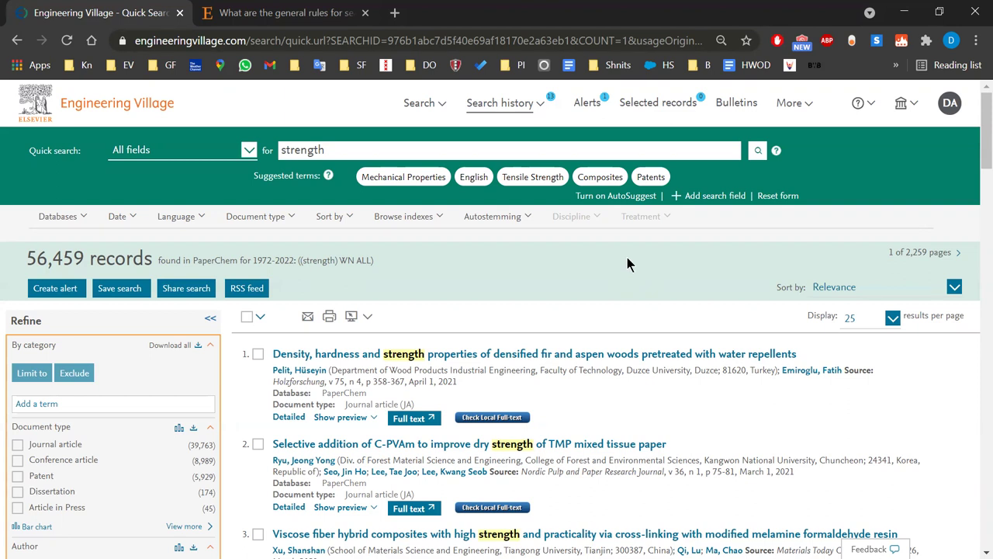
Step: Look over the quick search field choices and expand the Uncontrolled terms category in the result refinements
click(249, 152)
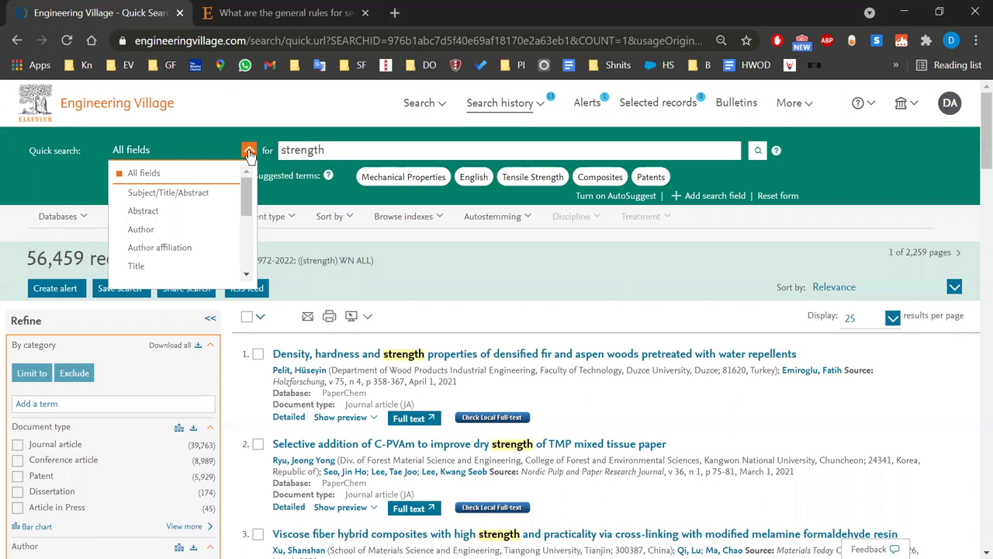
click(51, 172)
scroll(171, 252, down, 6)
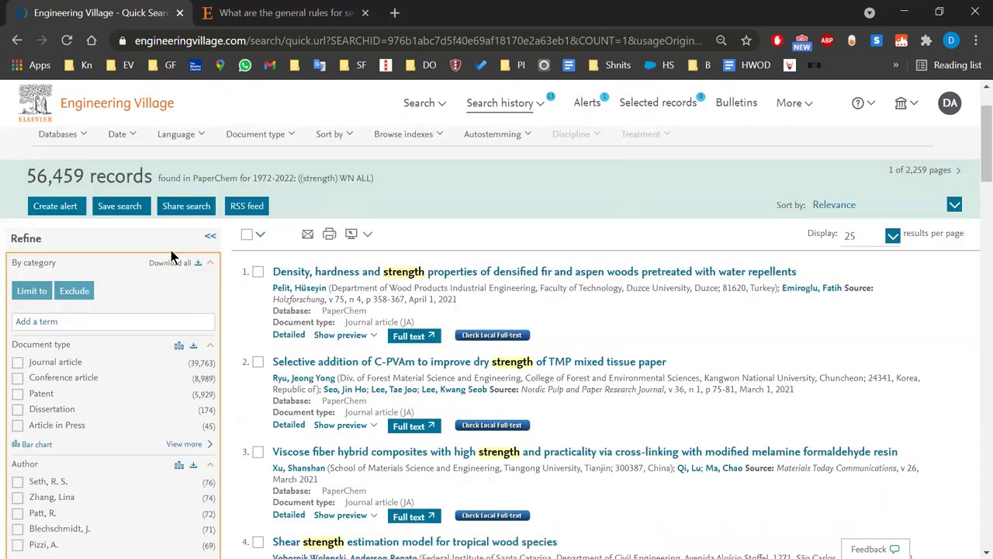
scroll(171, 256, down, 2)
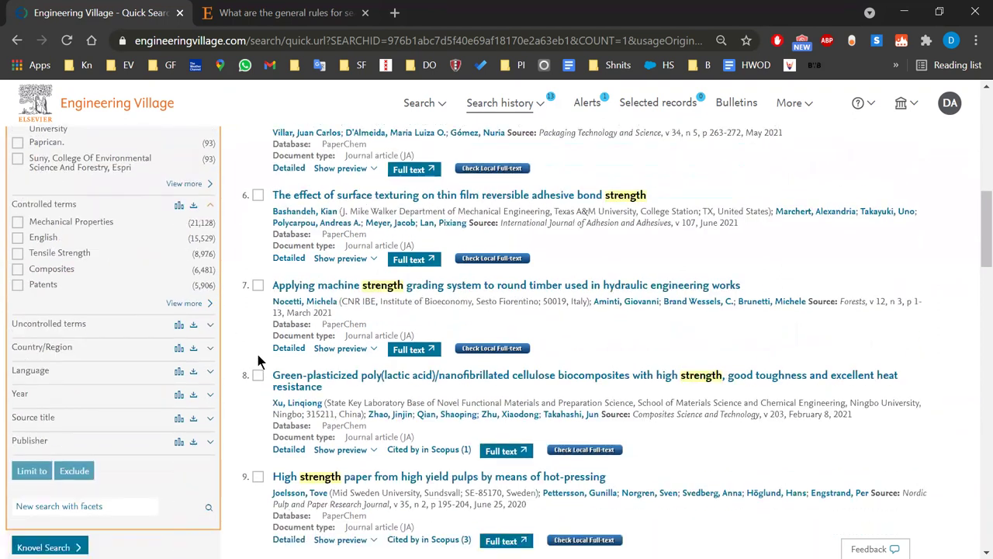
click(209, 326)
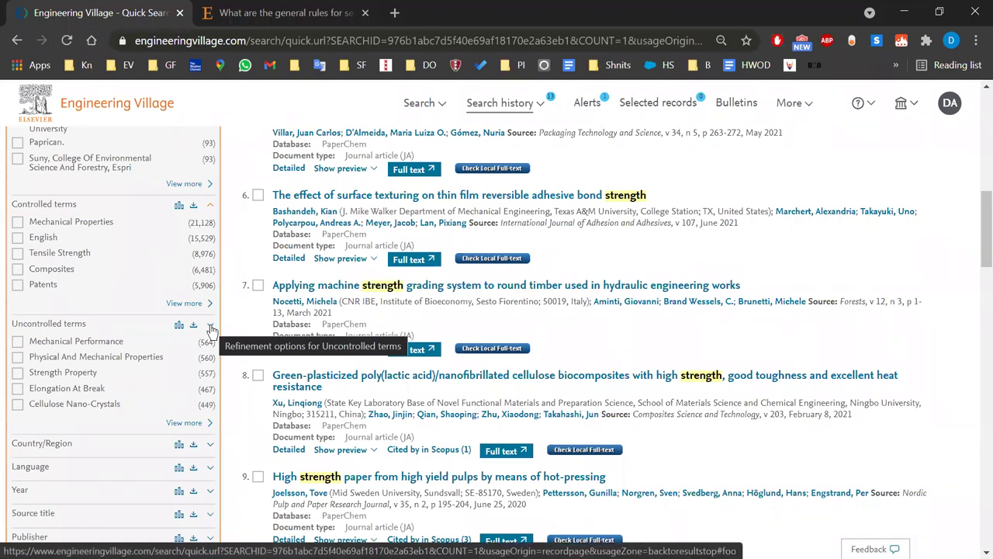
scroll(218, 324, up, 10)
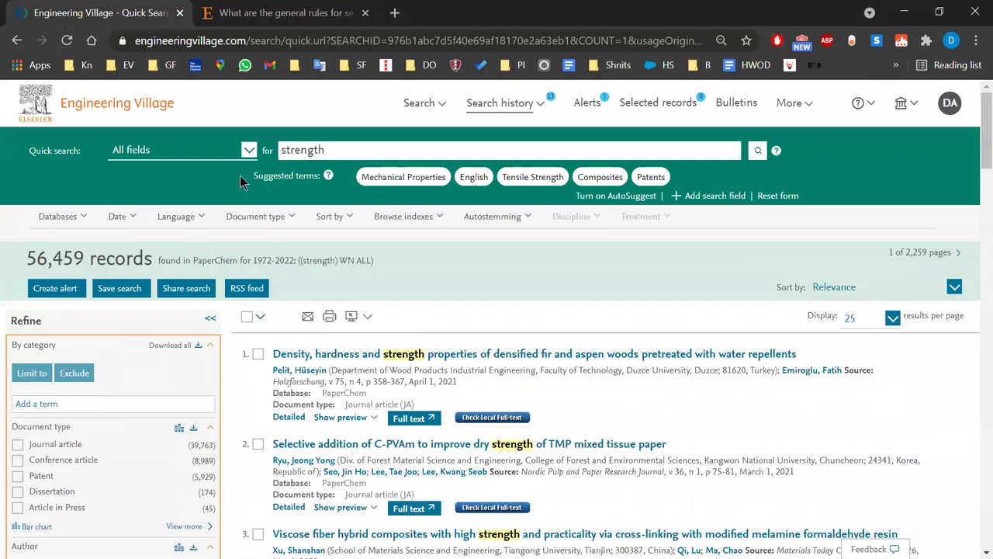
Step: Set the quick search field for strength to Uncontrolled term
click(249, 149)
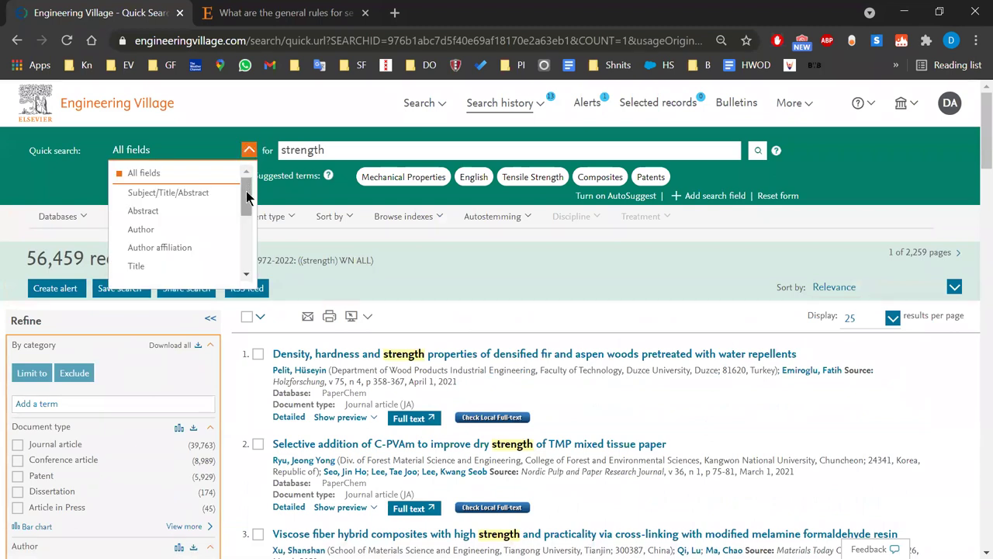
drag(246, 191, 245, 250)
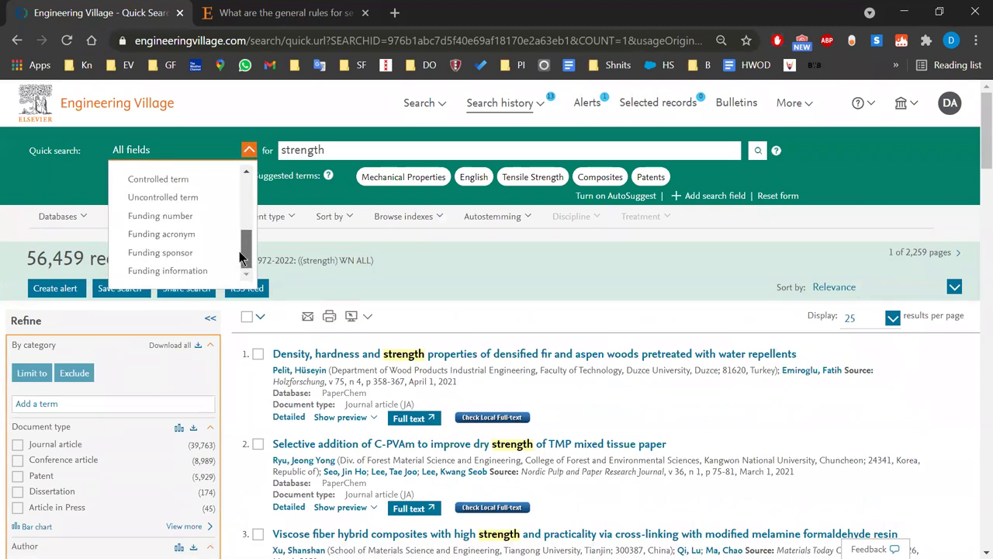
click(210, 198)
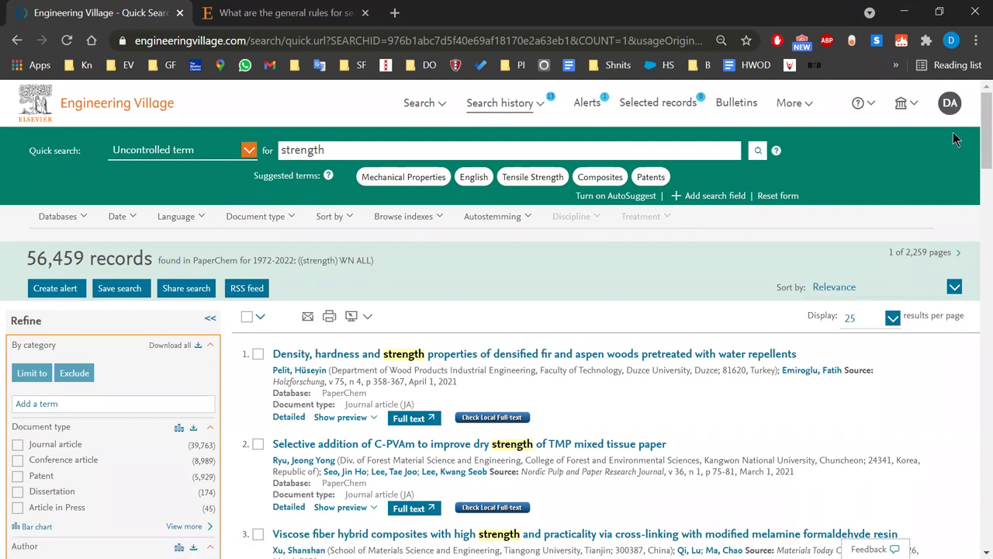
Step: Review the additional site options and the save search dialog, closing it without saving the search
click(809, 113)
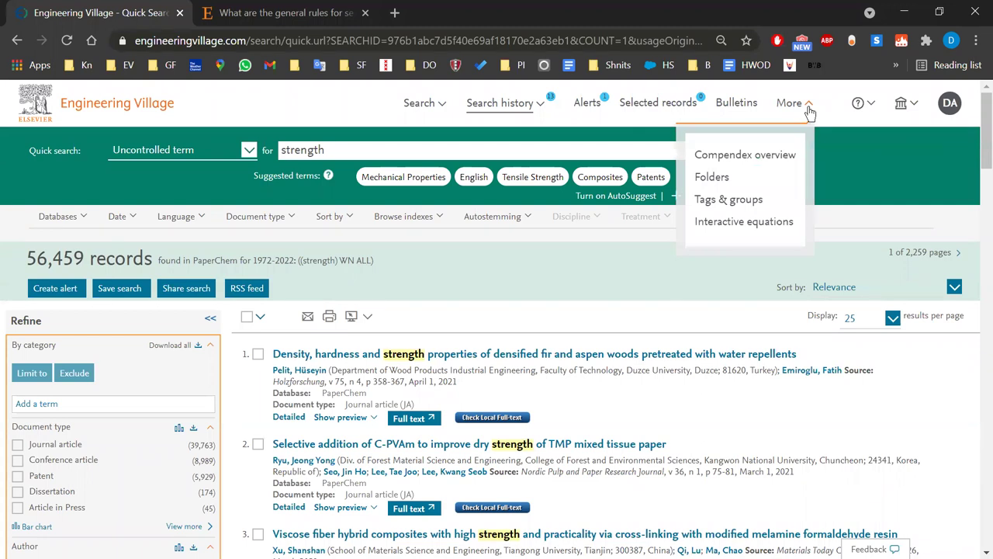
click(850, 138)
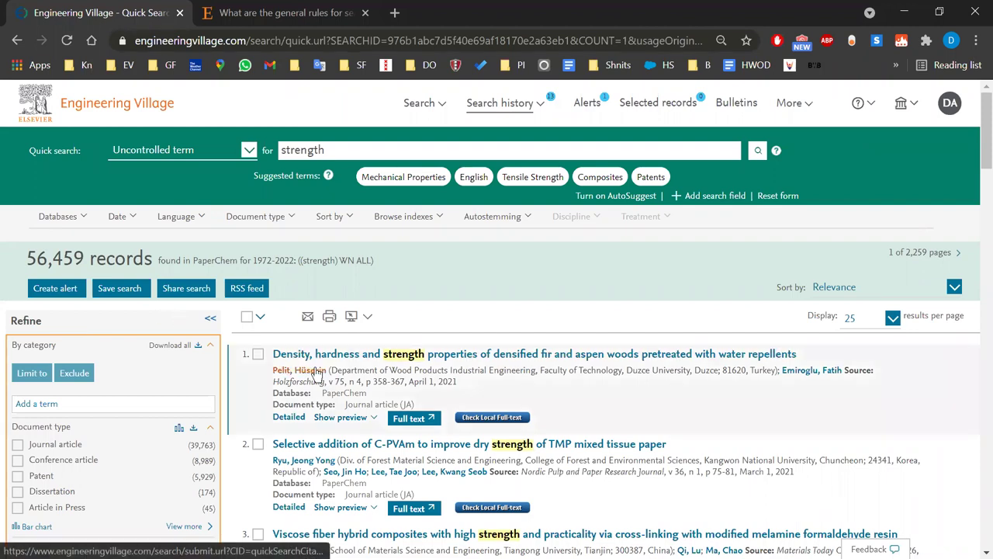
click(146, 293)
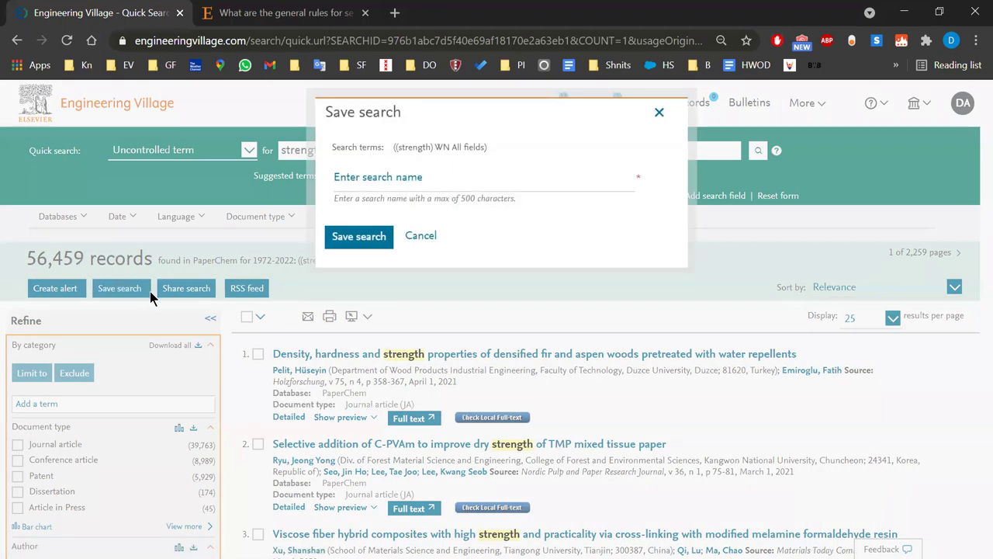
click(659, 114)
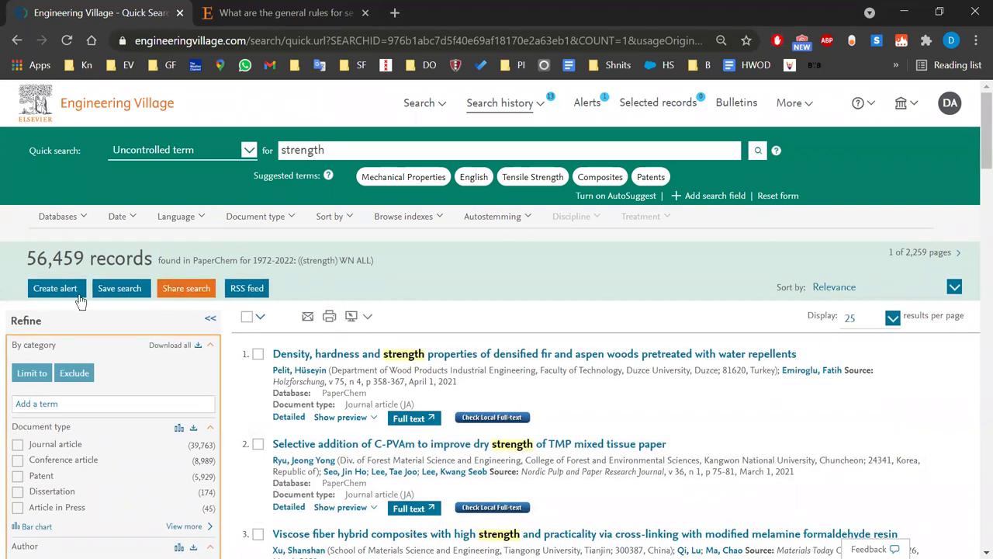
Step: Set the quick search field to All fields and run the strength search again
click(247, 150)
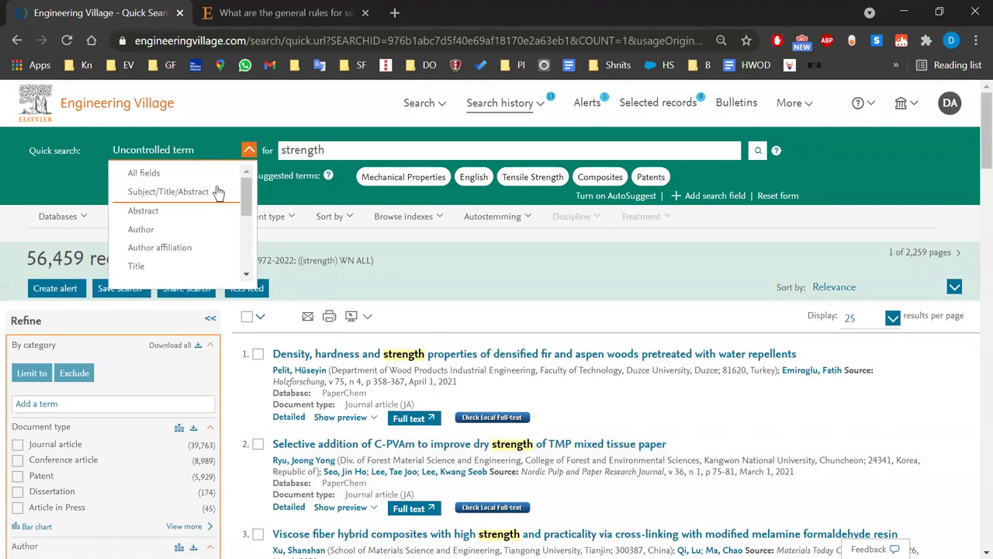
click(215, 170)
click(763, 153)
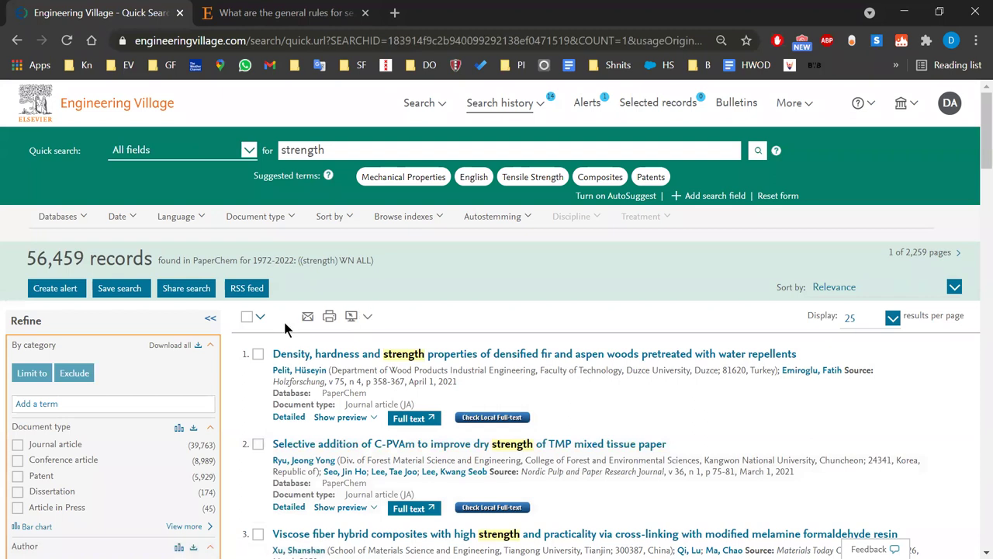
Step: Select the first record and preview its download options in EndNote format, closing the dialog without downloading
click(262, 356)
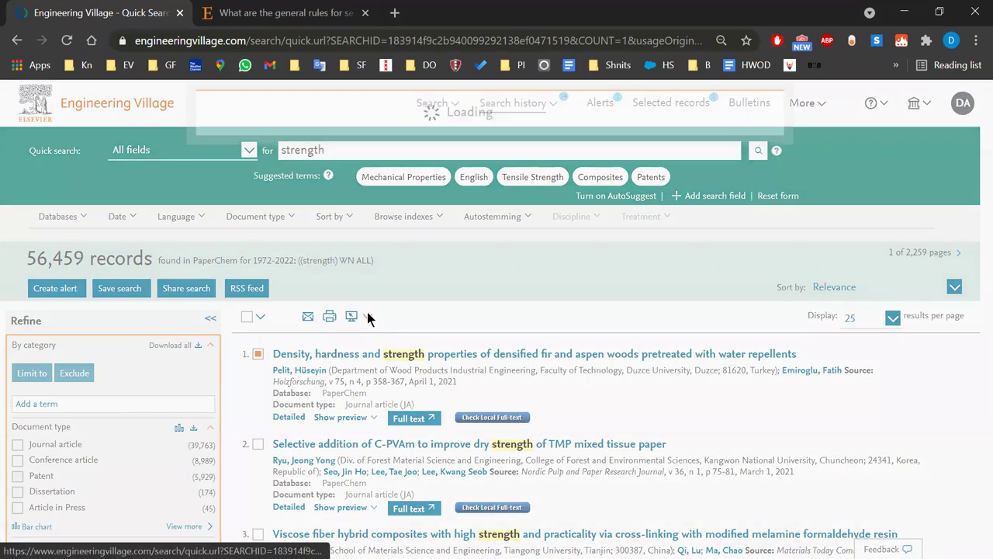
click(367, 317)
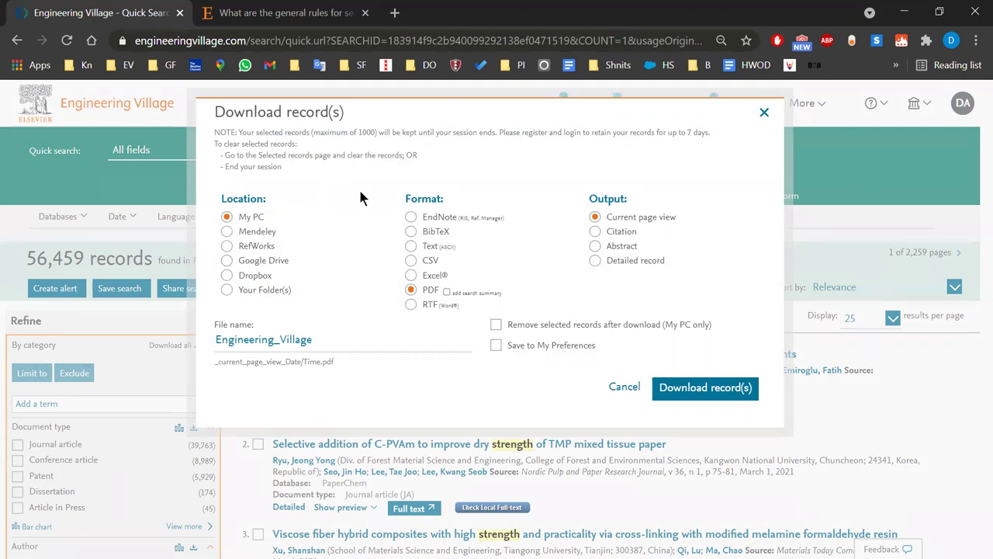
click(412, 218)
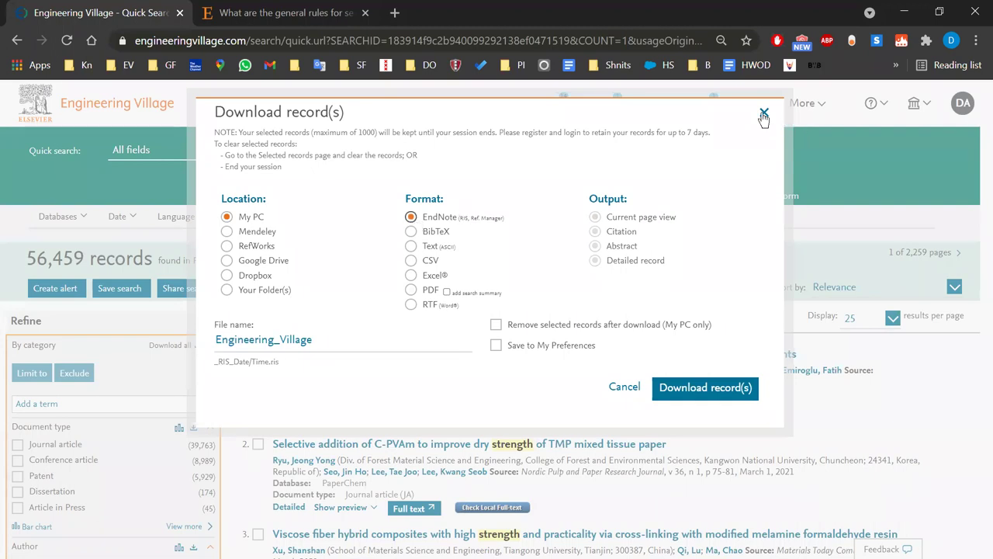
click(763, 113)
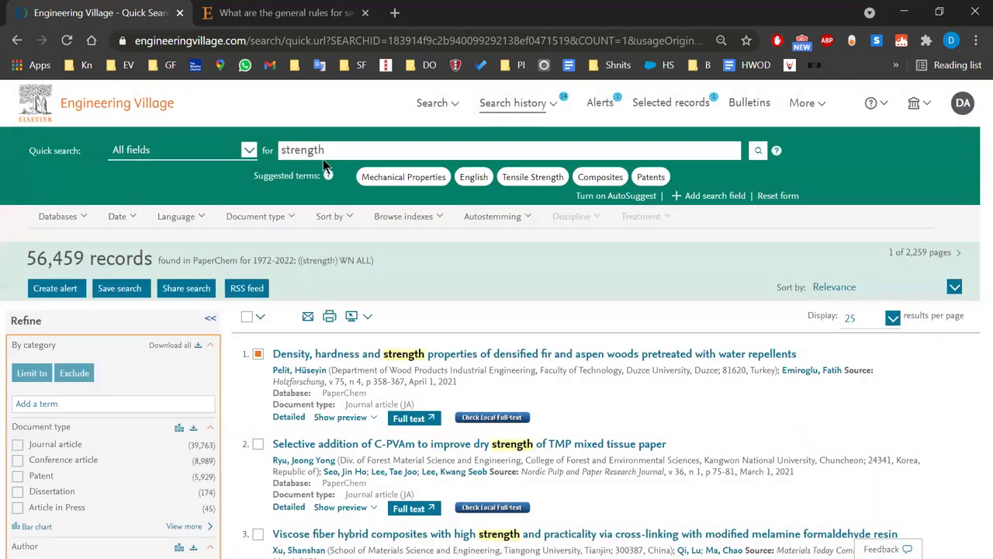
Step: Rerun the strength search, try selecting and clearing the whole page, and select only the first two records
click(759, 151)
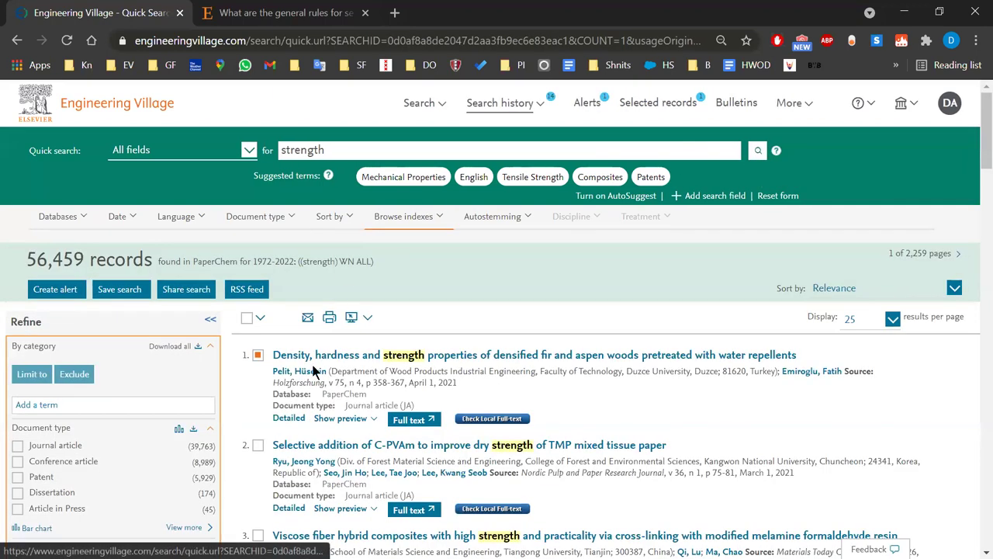
click(257, 446)
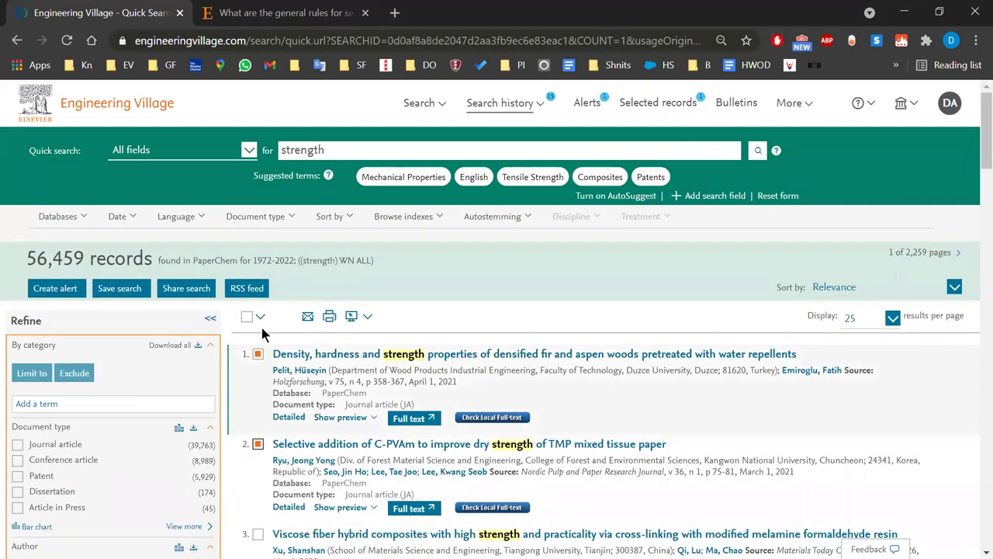
click(246, 317)
click(247, 317)
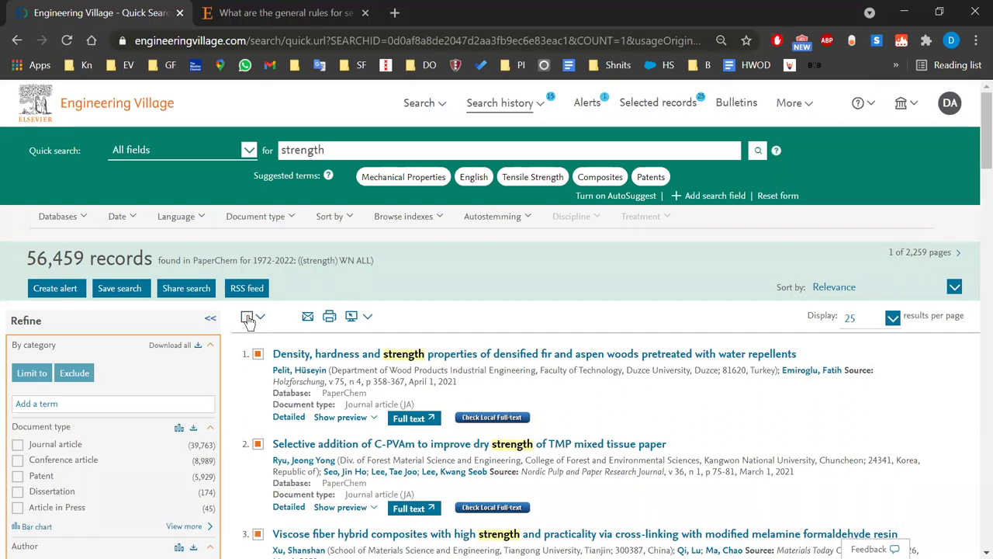
click(259, 356)
click(257, 444)
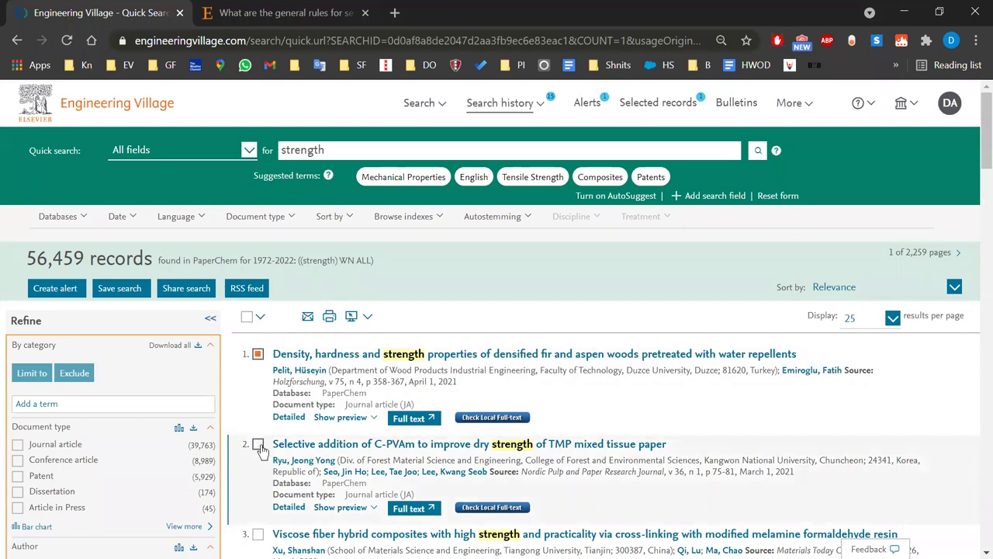
Step: Examine the download options for the two selected records, comparing the EndNote and Excel formats, and cancel the download
click(369, 319)
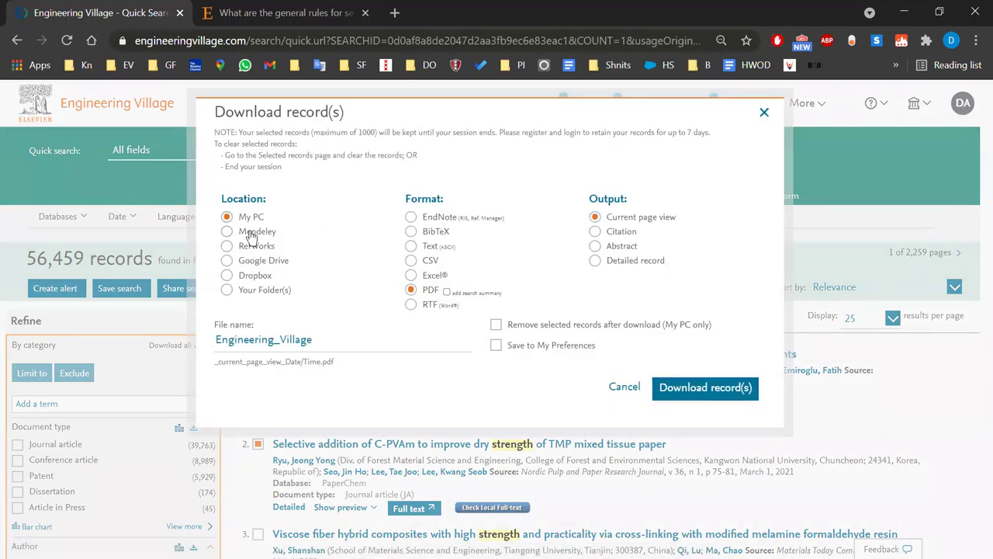
click(411, 218)
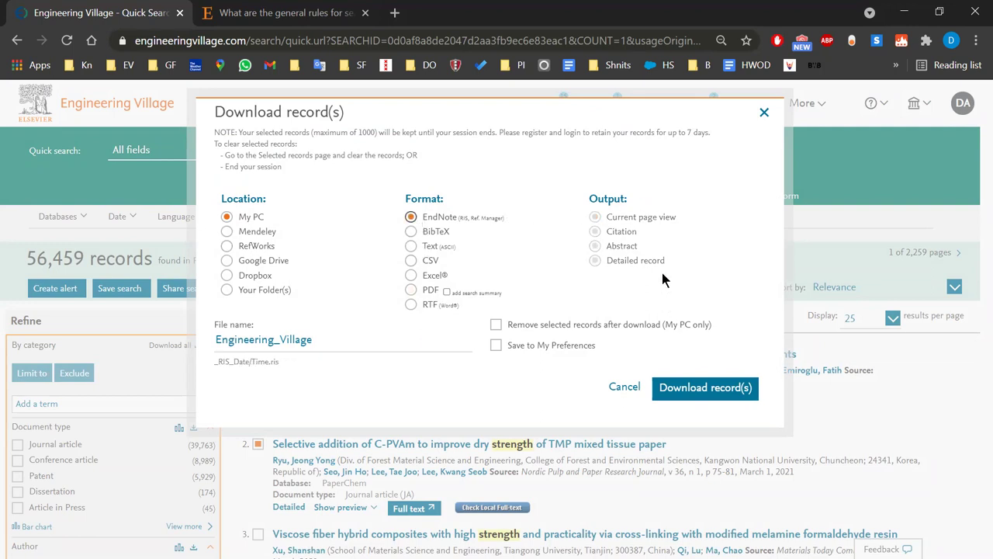
click(411, 276)
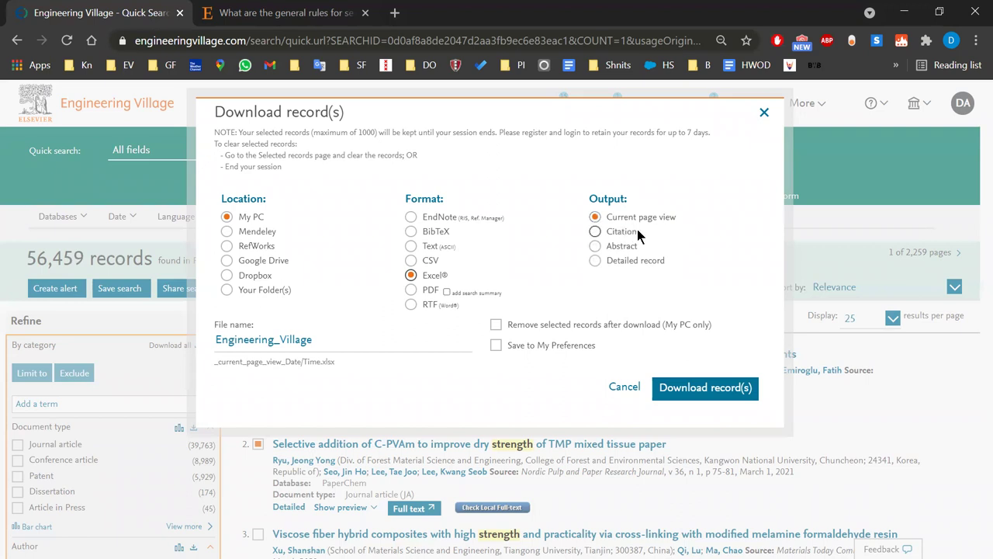
double_click(327, 339)
key(End)
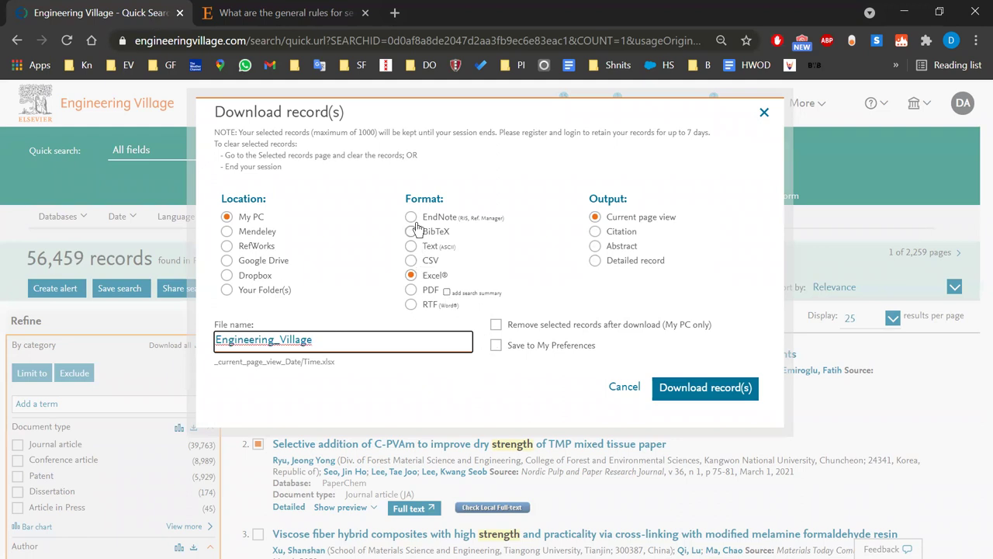
drag(422, 217, 404, 235)
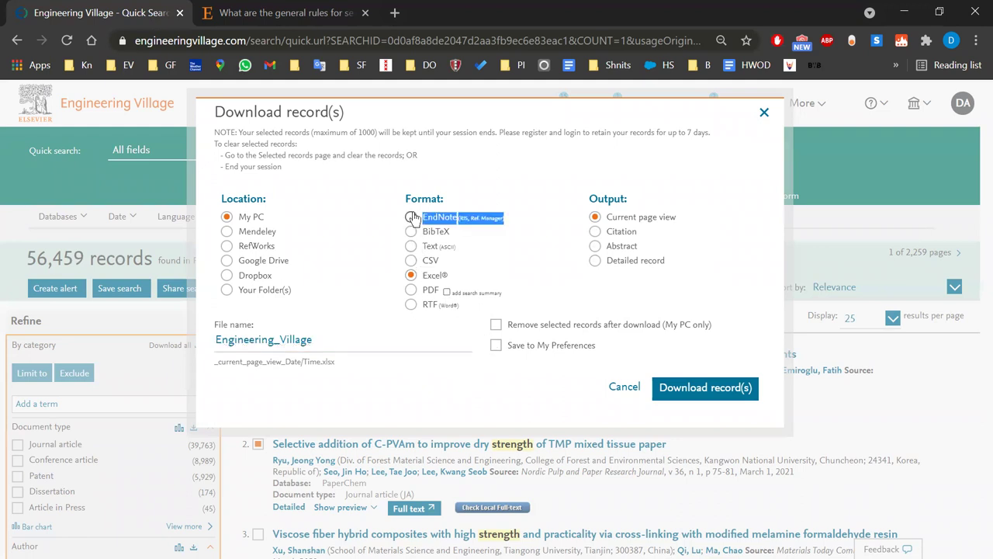
click(411, 218)
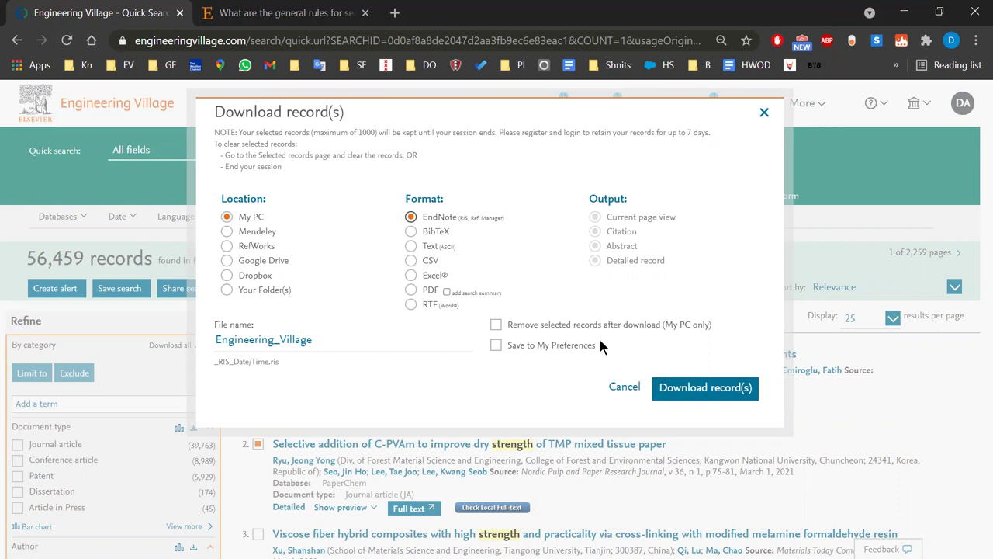
click(637, 390)
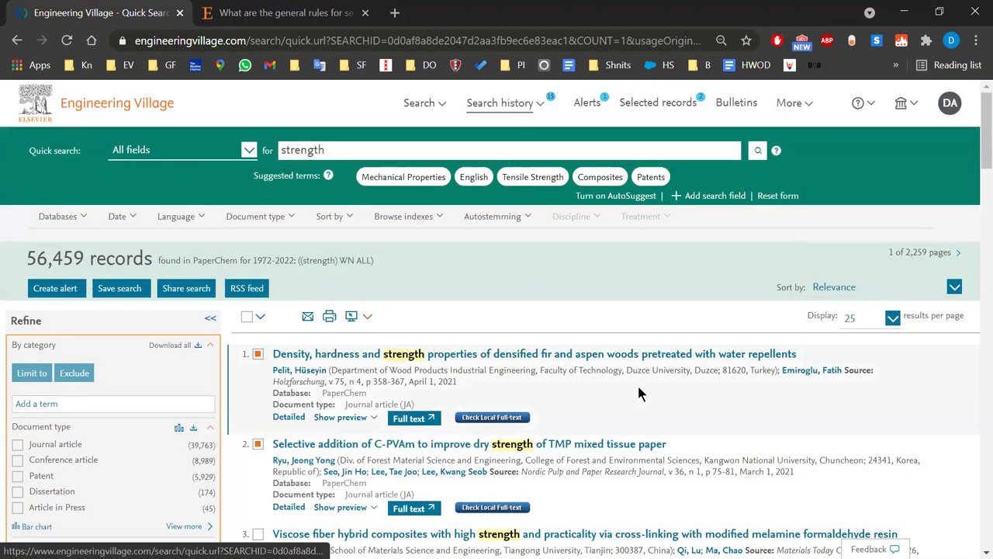